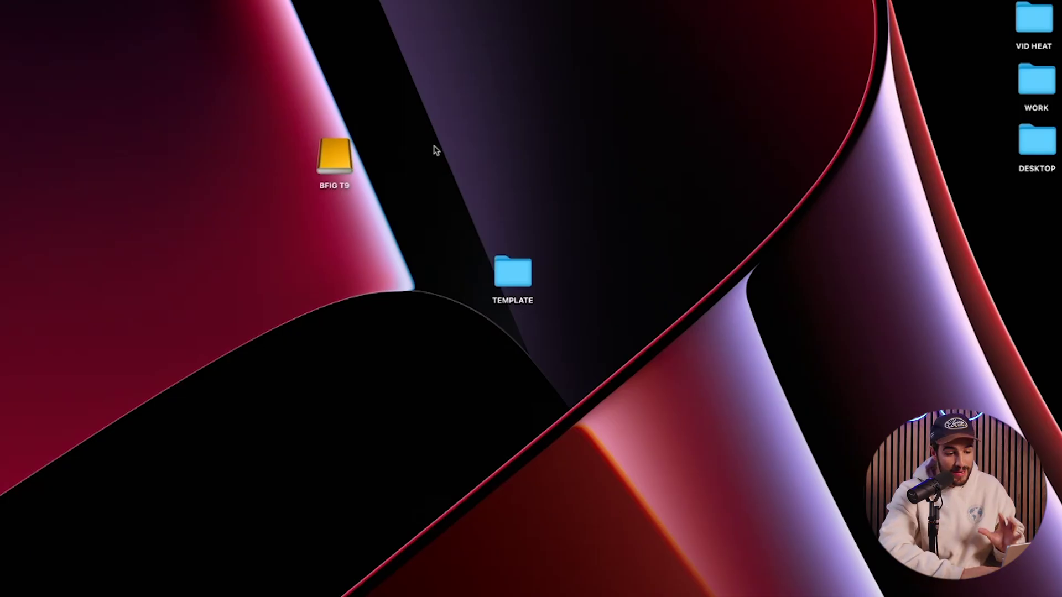
# Open 240927_Day1kPartyVlog.prproj from TEMPLATE > PREMIERE FILES in Premiere Pro
pyautogui.doubleClick(513, 283)
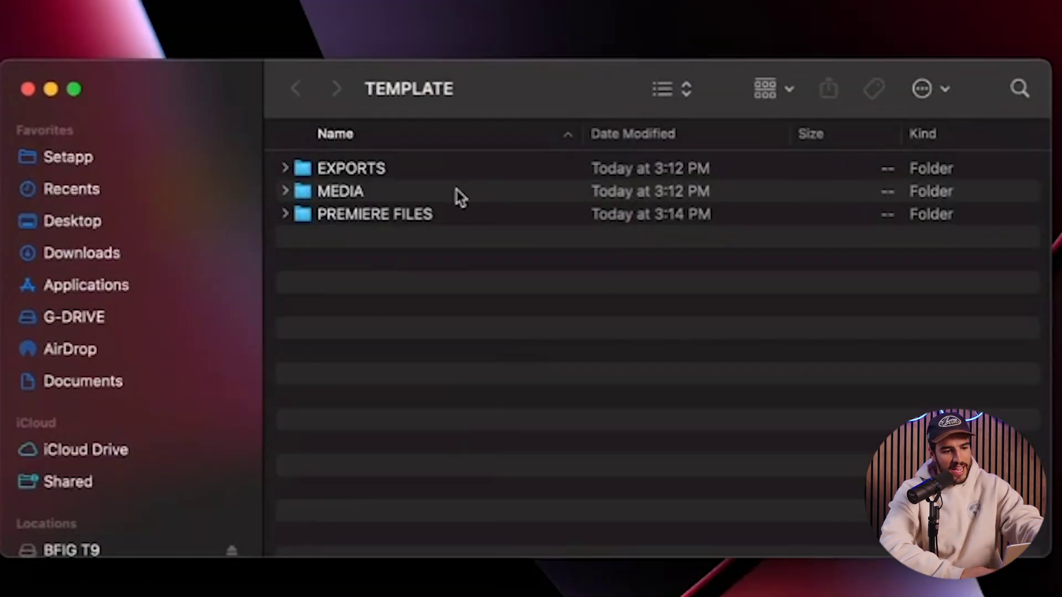
pyautogui.doubleClick(387, 214)
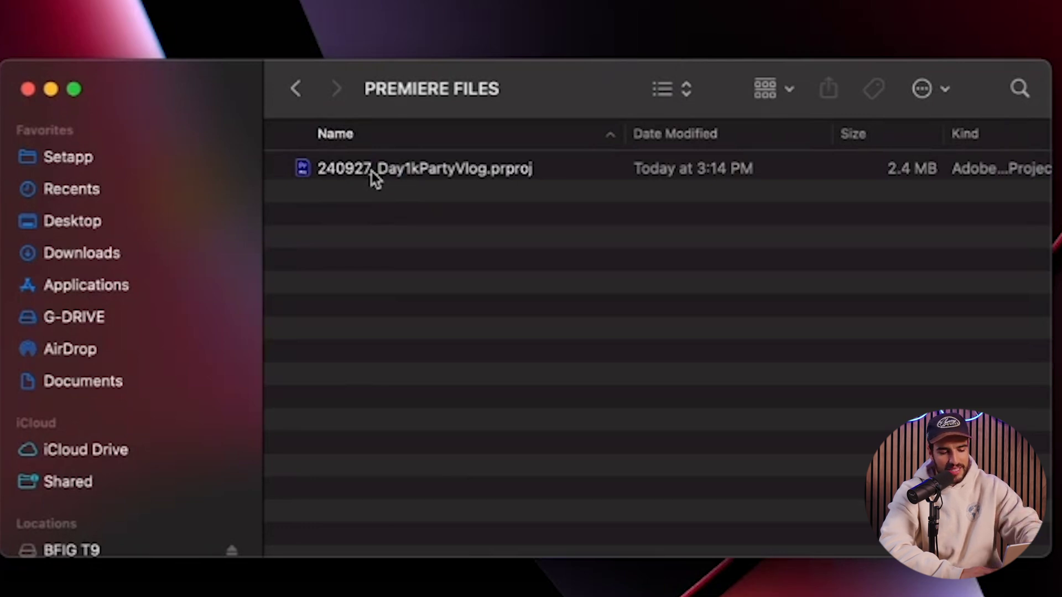
pyautogui.click(308, 90)
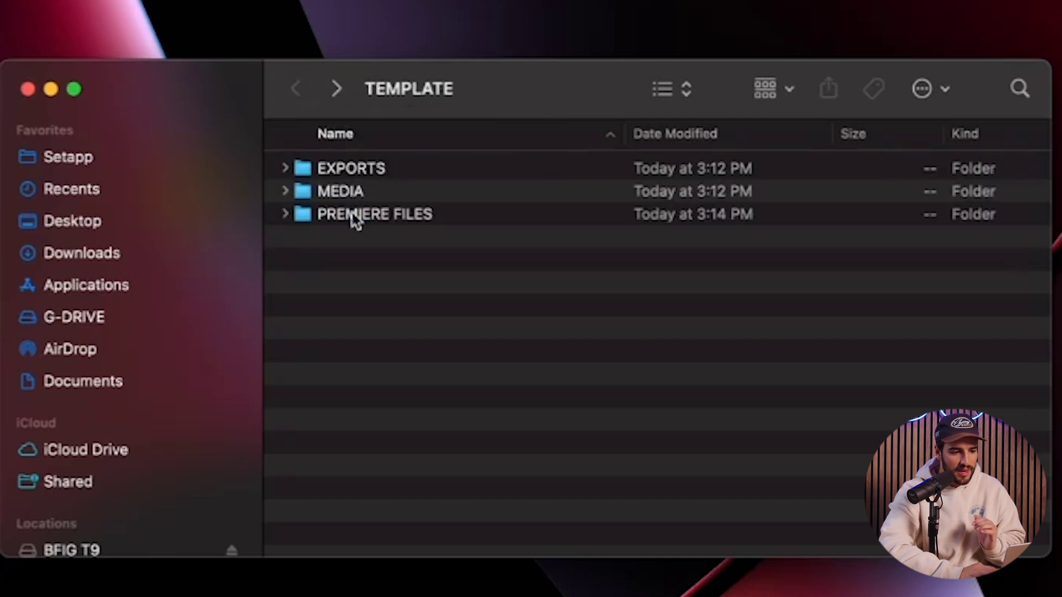
pyautogui.doubleClick(352, 216)
pyautogui.doubleClick(348, 172)
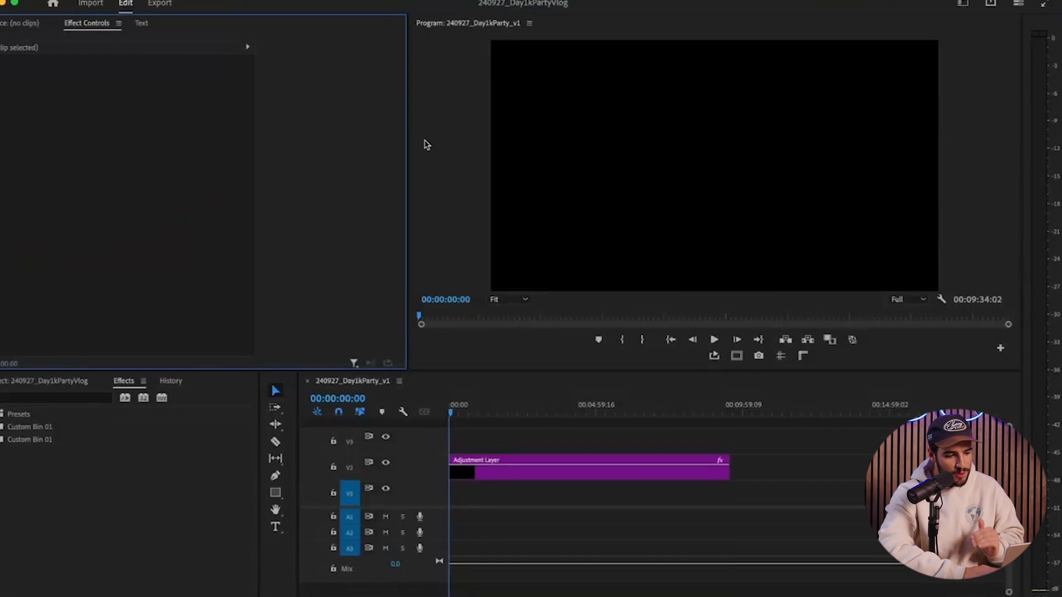
# Show the project bins and the Adjustment Layer's AP NEUTRAL LUT TEST 01 settings in Effect Controls
pyautogui.click(61, 382)
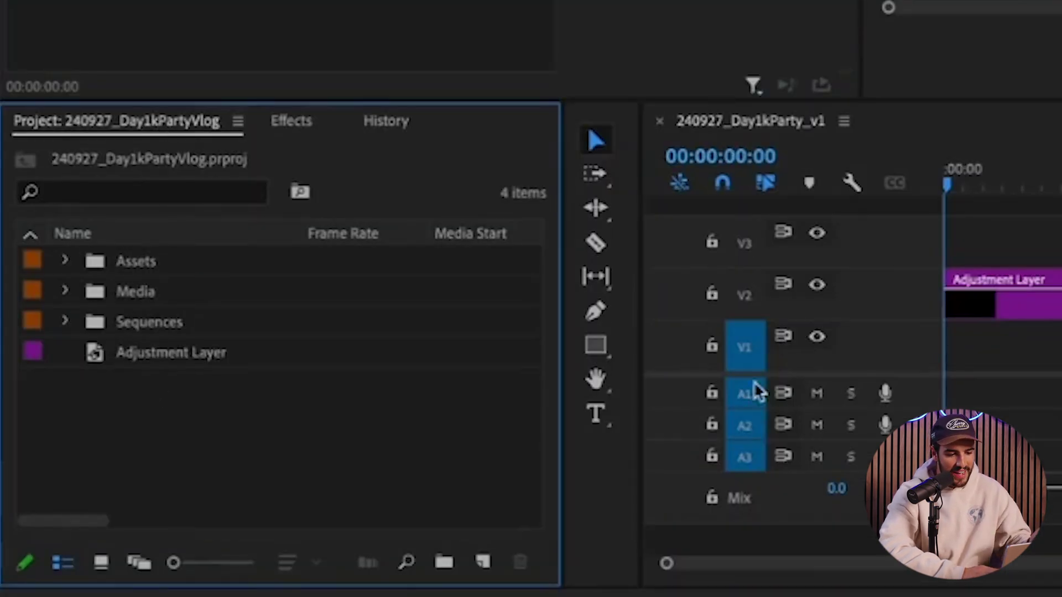
pyautogui.click(1012, 305)
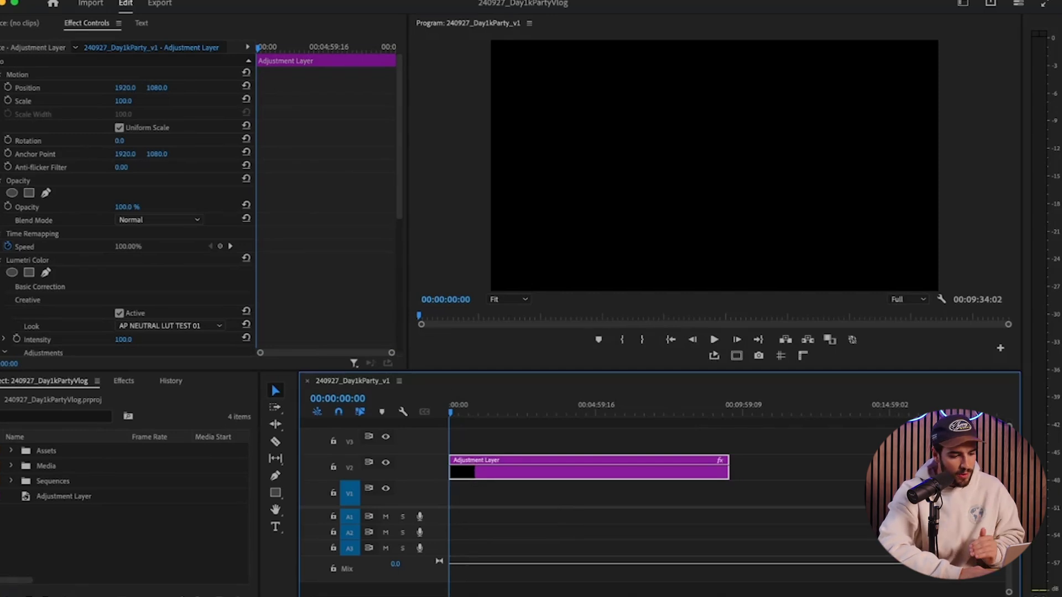
pyautogui.press('super+Tab')
# Browse to BFIG T9 > YOUTUBE > 240717_Day1kPartyJacks > media in Finder
pyautogui.click(288, 350)
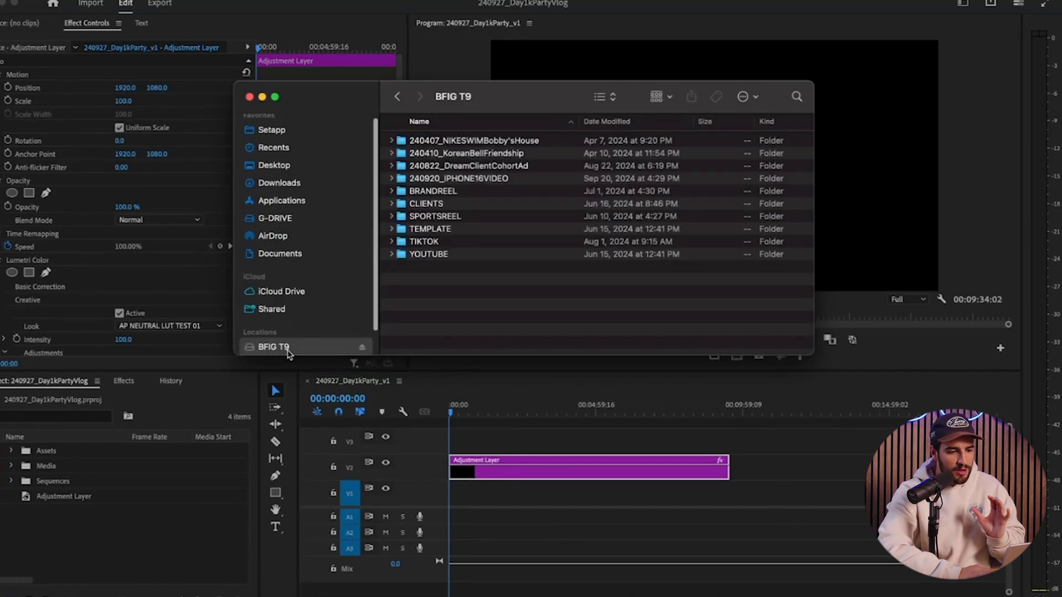
pyautogui.click(437, 256)
pyautogui.doubleClick(438, 257)
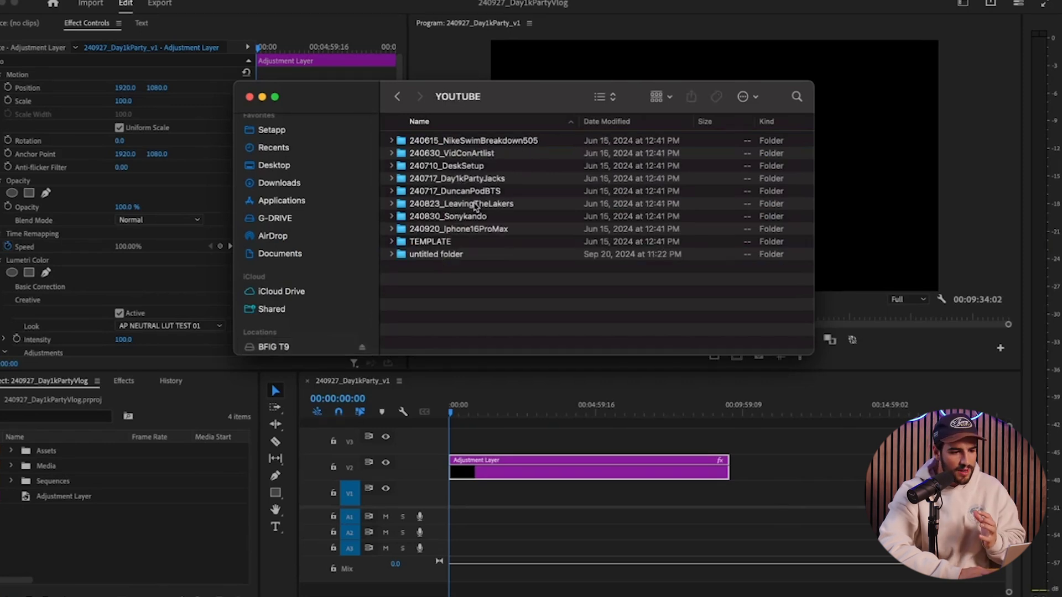
pyautogui.doubleClick(475, 177)
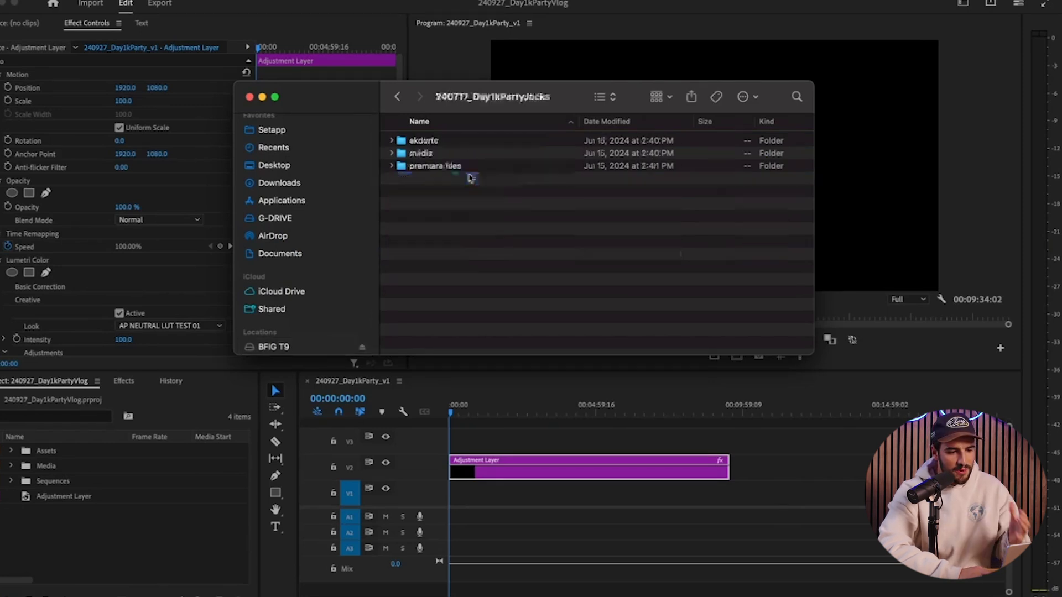
pyautogui.doubleClick(421, 155)
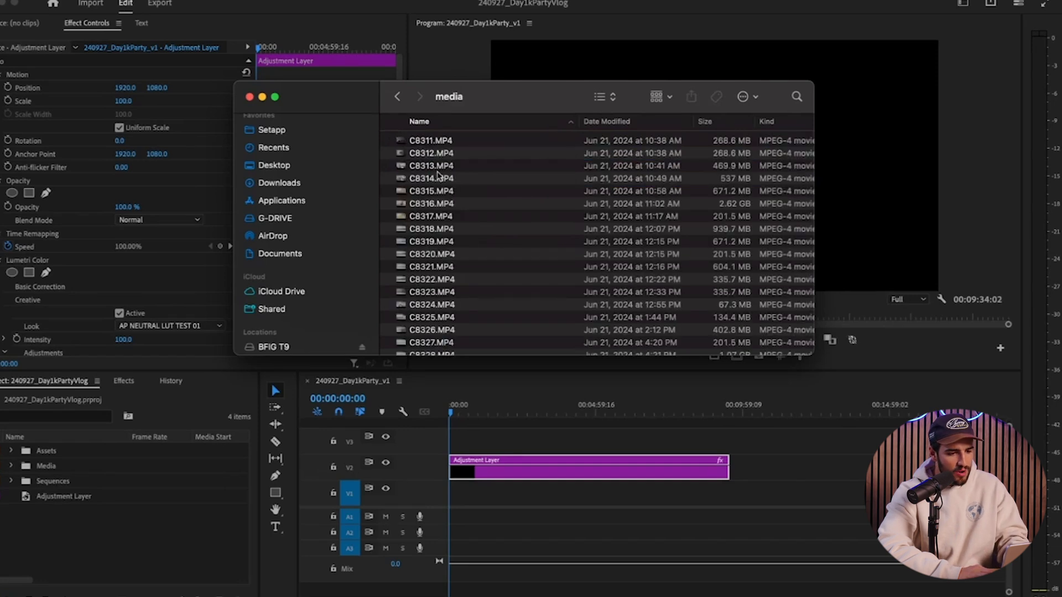
# Import every media clip into the Media bin and lay them all onto the timeline
pyautogui.press('super+a')
pyautogui.moveTo(443, 219); pyautogui.dragTo(44, 469)
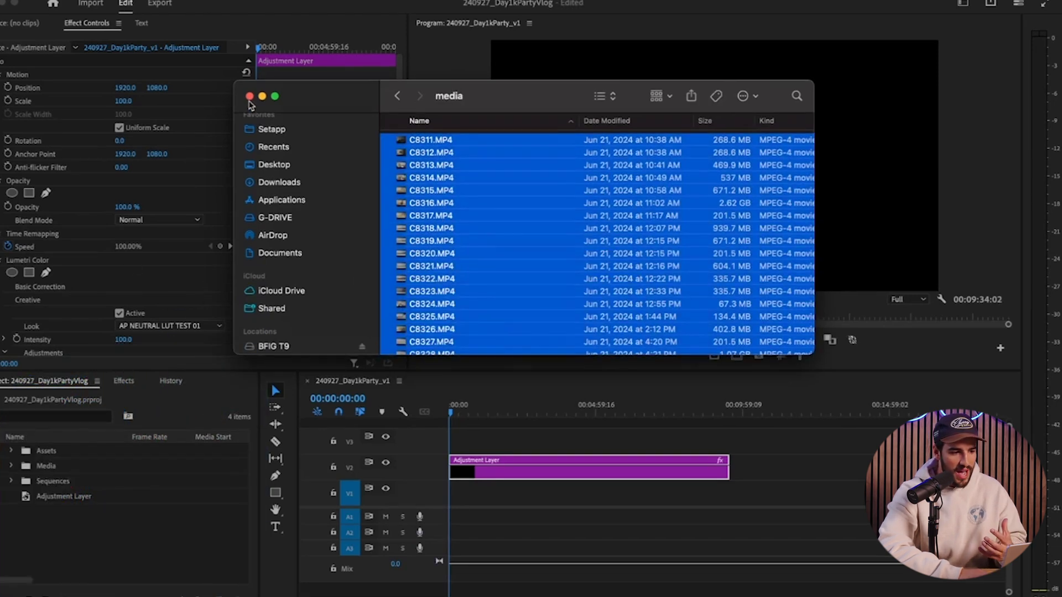
pyautogui.click(249, 97)
pyautogui.moveTo(33, 465); pyautogui.dragTo(443, 505)
# Zoom the timeline and preview the footage at 00:00:12:06 and the driving shot at 00:00:50:18
pyautogui.press('-')
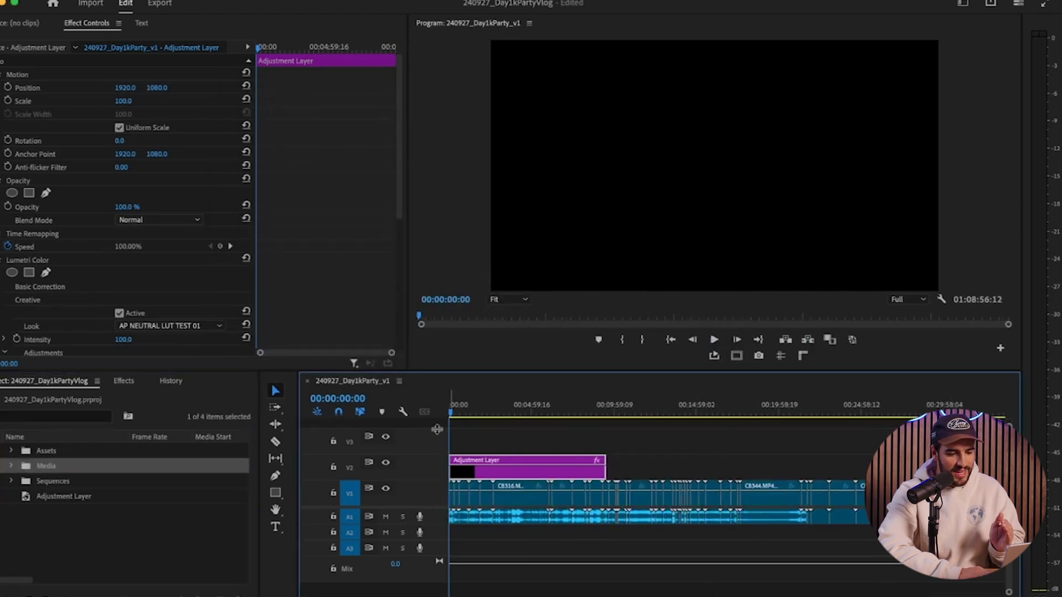
pyautogui.press('=')
pyautogui.click(467, 409)
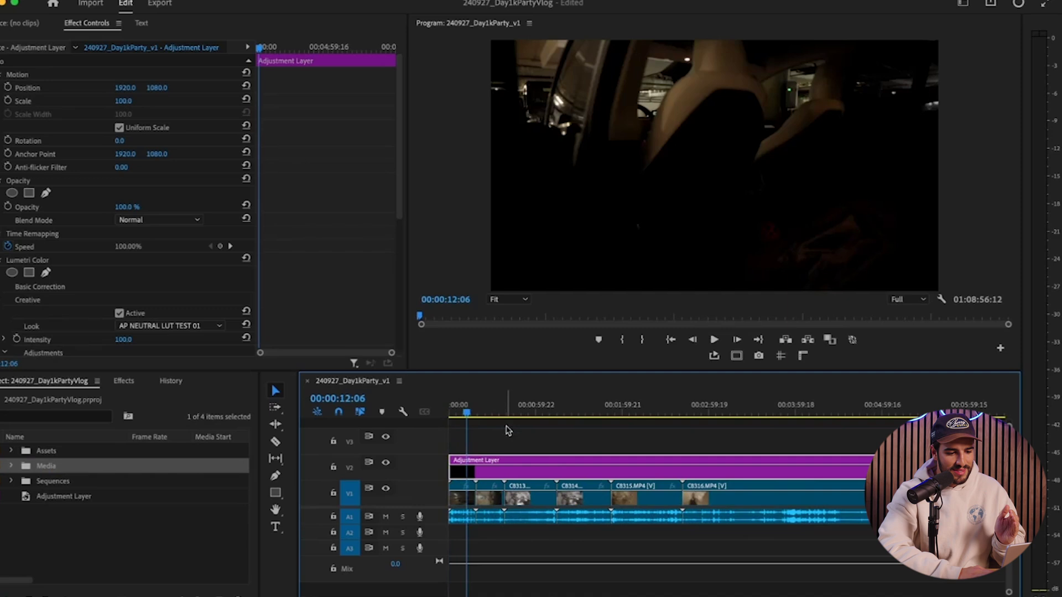
pyautogui.click(522, 413)
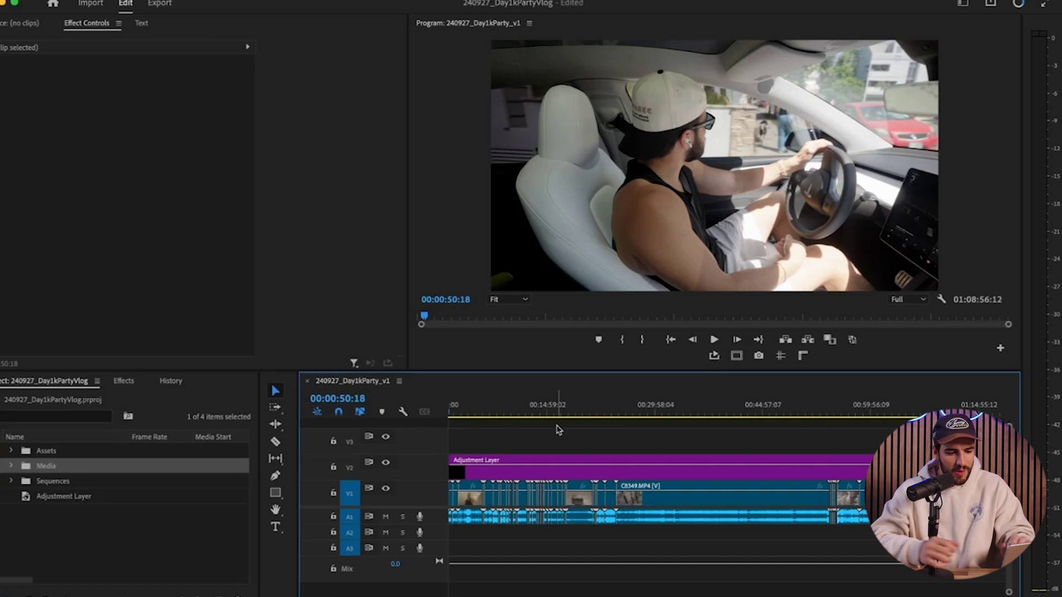
# Add a marker at 00:11:00:12 named 'BEACH GIREAT SHOT LOVE IT'
pyautogui.click(510, 410)
pyautogui.press('=')
pyautogui.press('=')
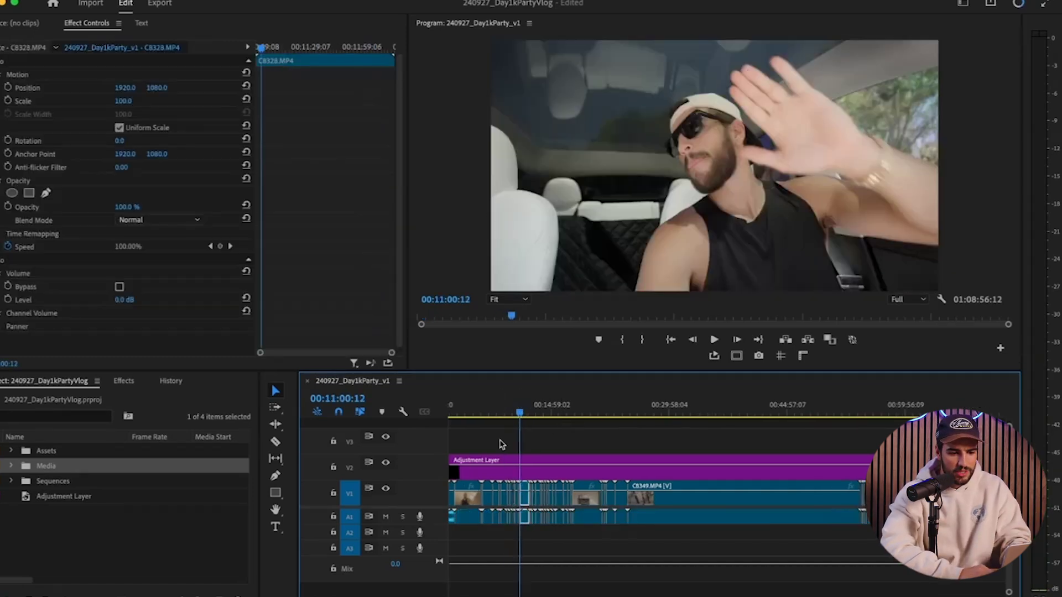
pyautogui.click(576, 453)
pyautogui.press('m')
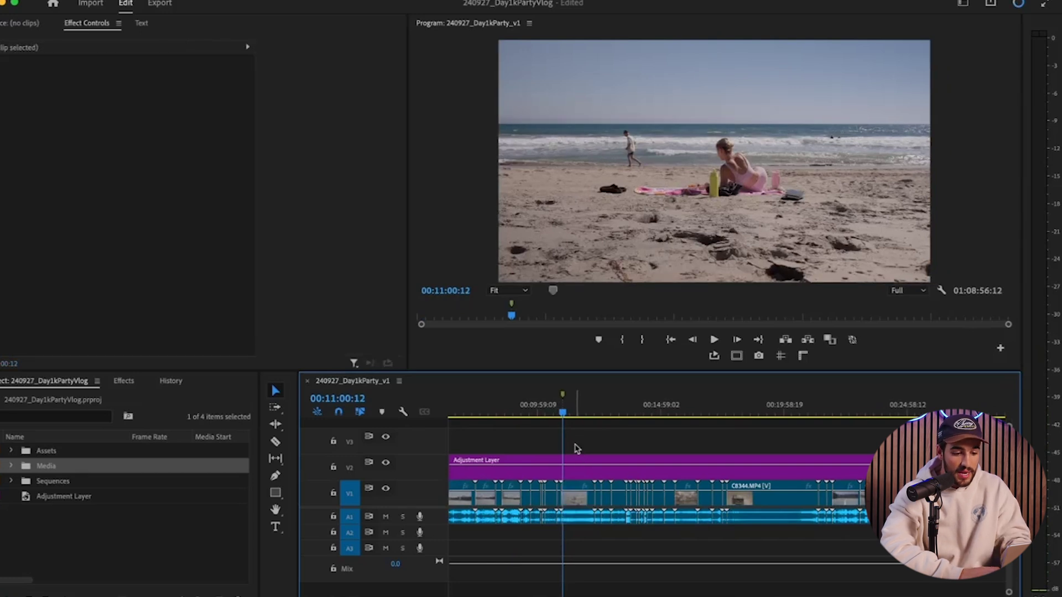
pyautogui.doubleClick(563, 395)
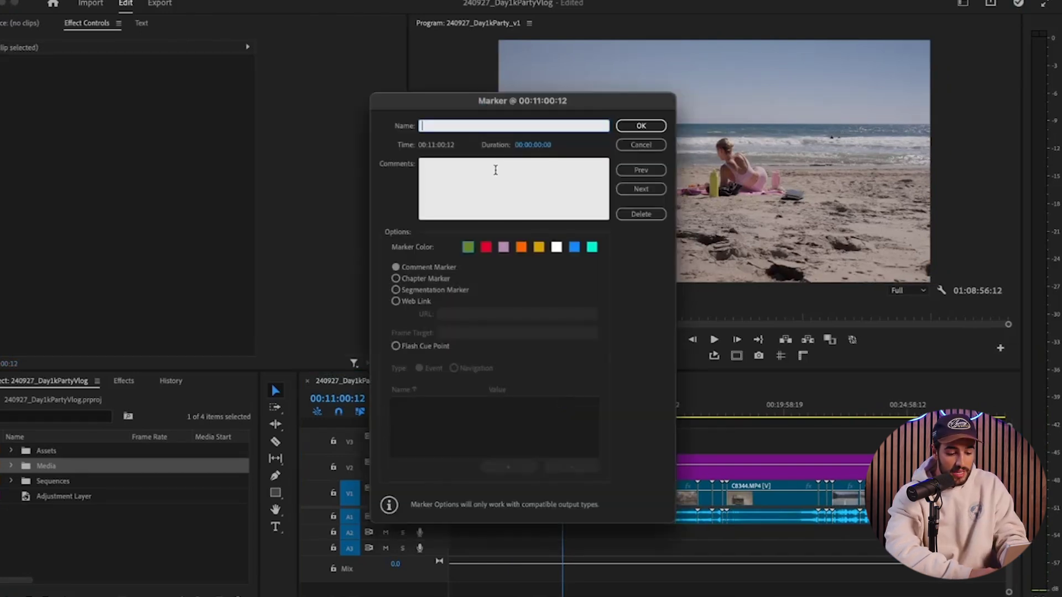
pyautogui.write('BEACH GIR')
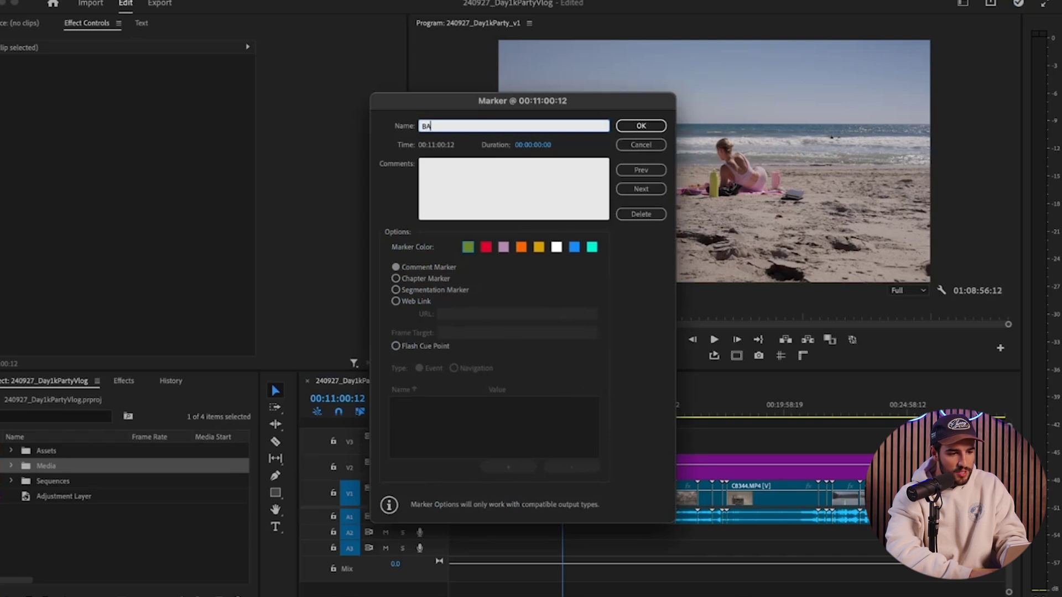
pyautogui.write('EAT SHOT LOVE IT')
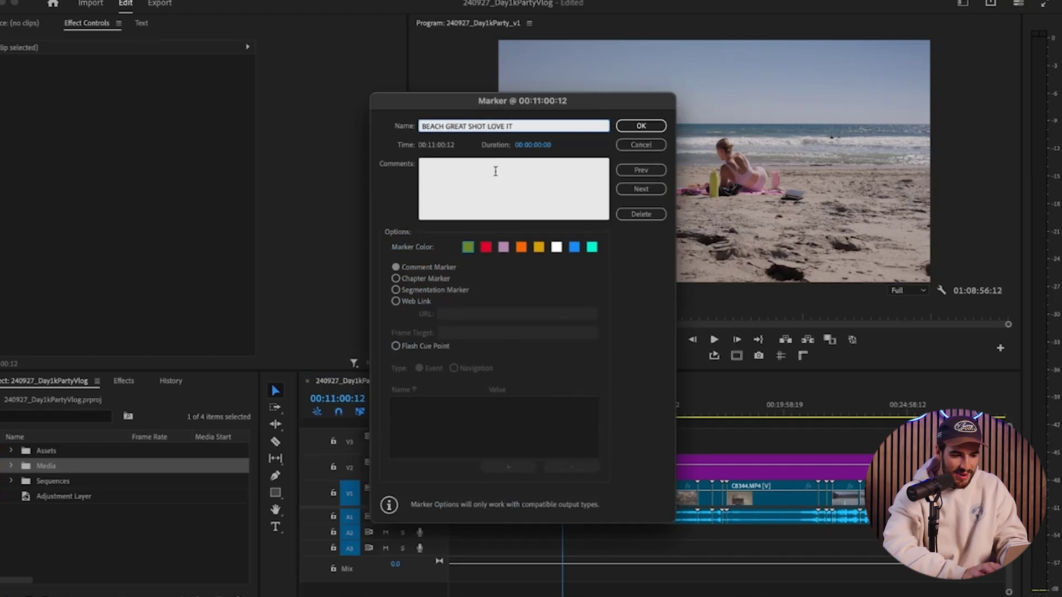
pyautogui.press('Return')
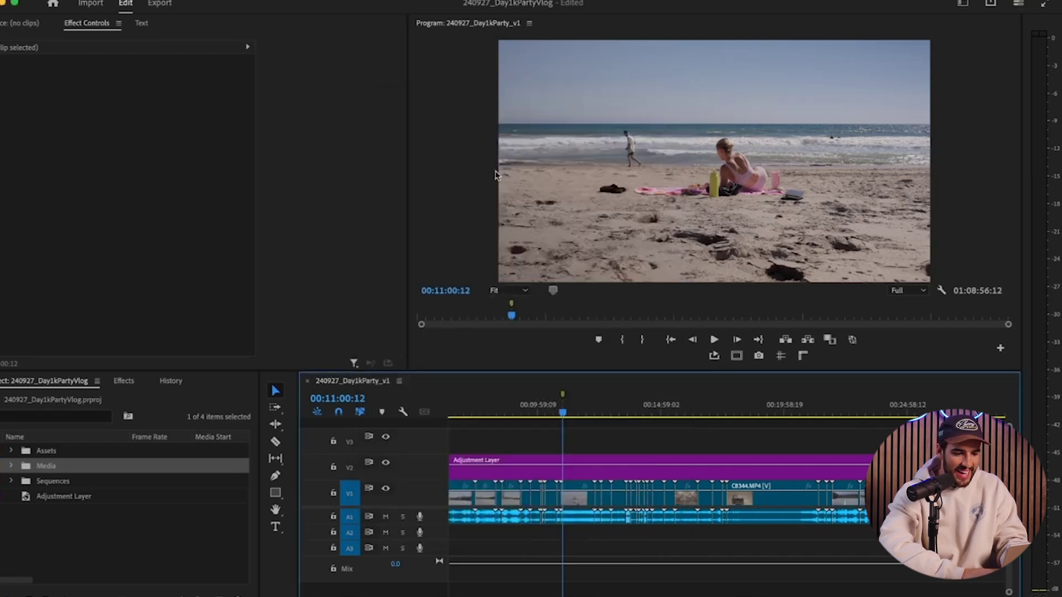
# Set the beach marker's duration to 10
pyautogui.doubleClick(569, 396)
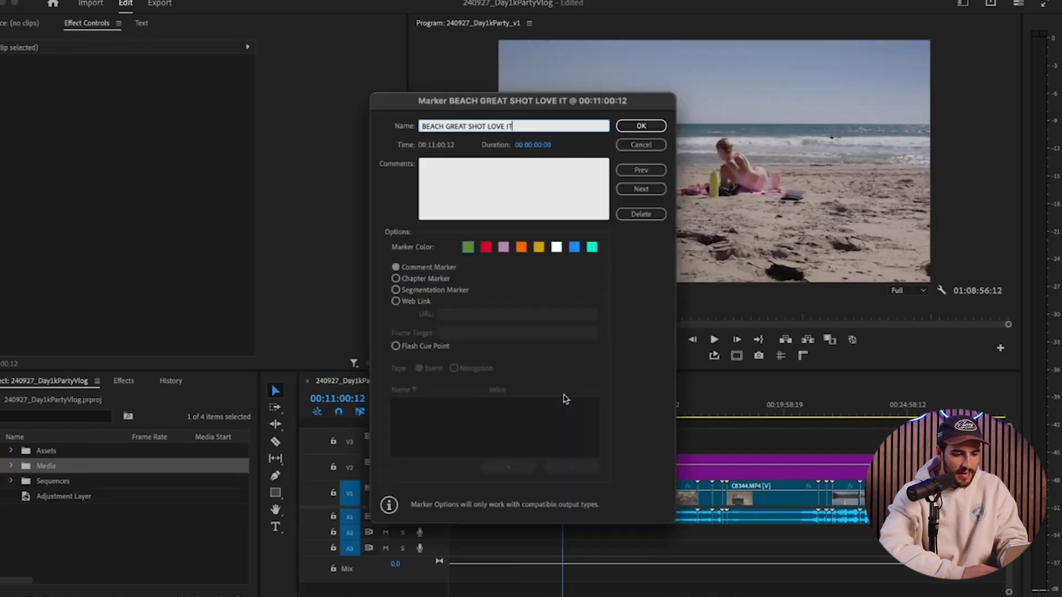
pyautogui.click(537, 146)
pyautogui.write('10')
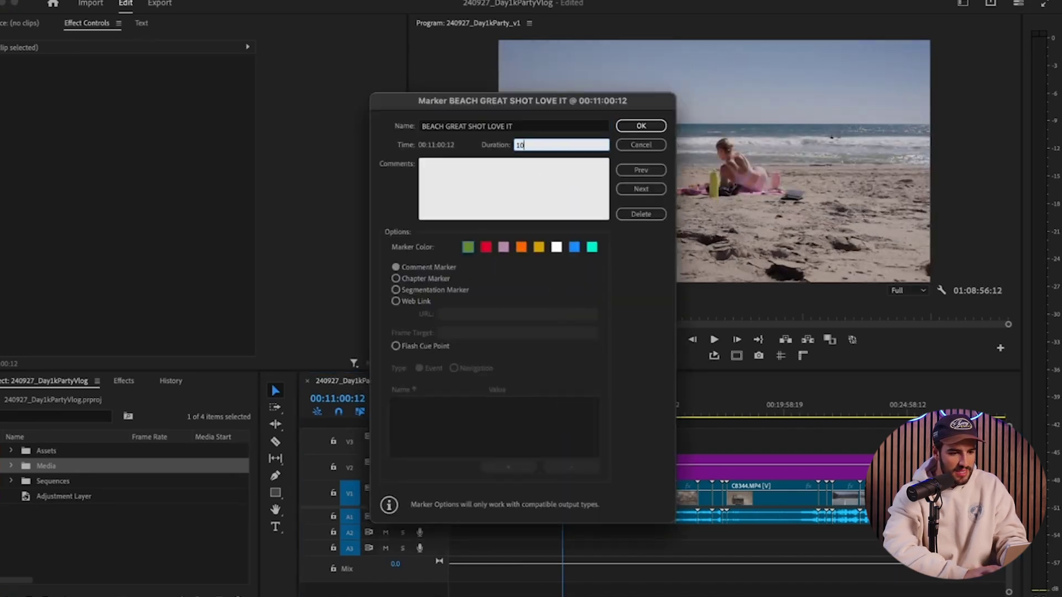
pyautogui.press('Tab')
pyautogui.press('Return')
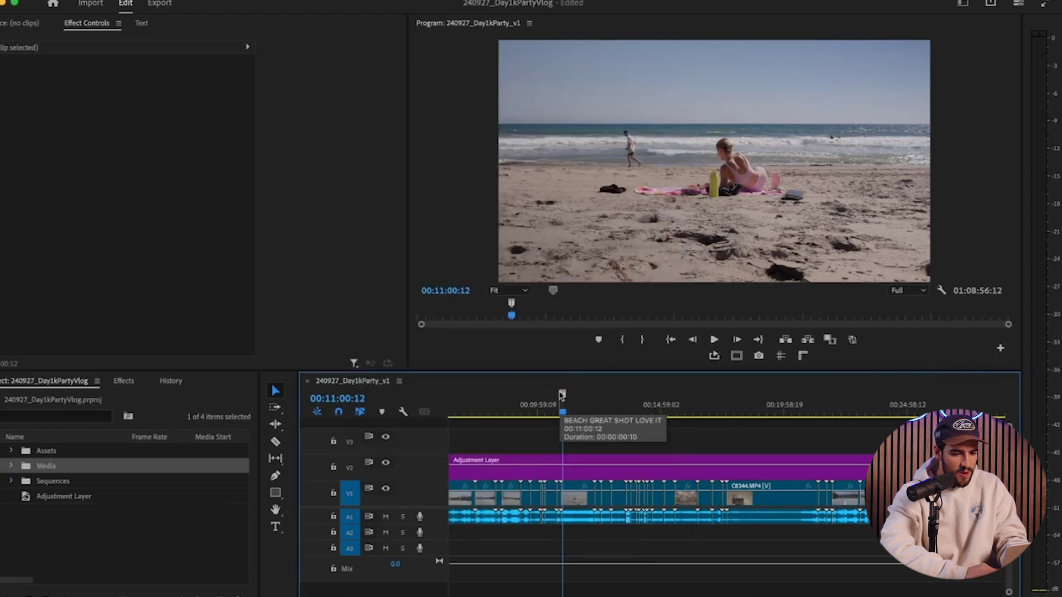
# Stretch the marker across the beach footage, then shorten its span slightly
pyautogui.moveTo(565, 394); pyautogui.dragTo(636, 396)
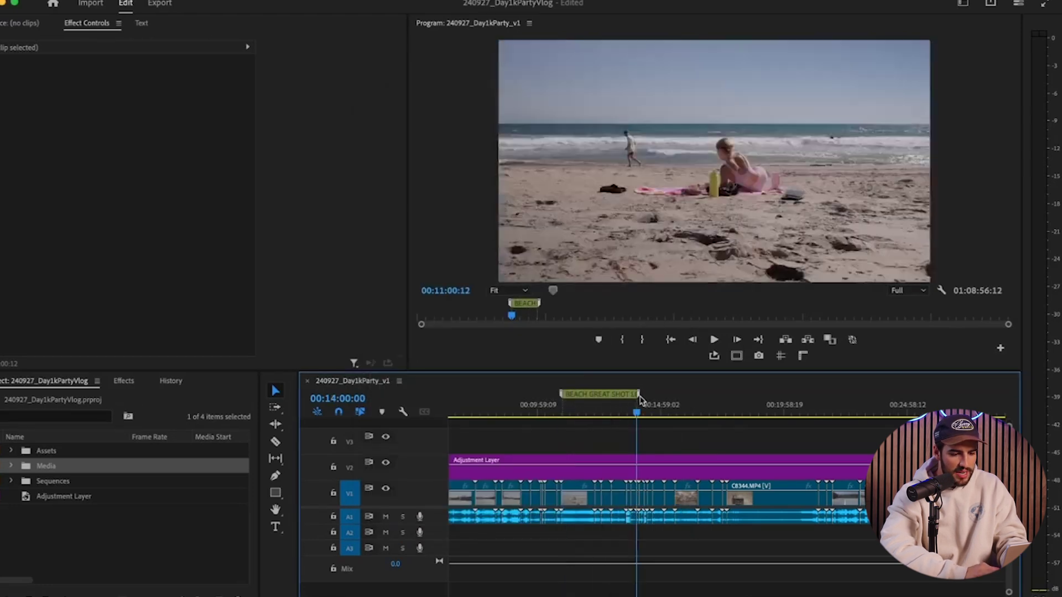
pyautogui.click(580, 401)
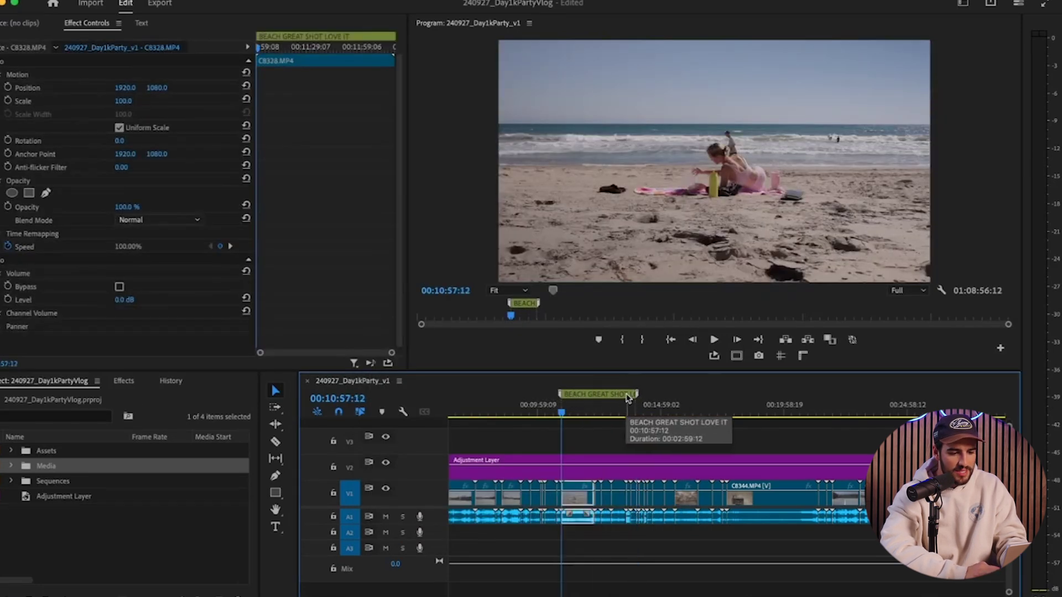
pyautogui.moveTo(633, 397); pyautogui.dragTo(594, 399)
pyautogui.click(594, 399)
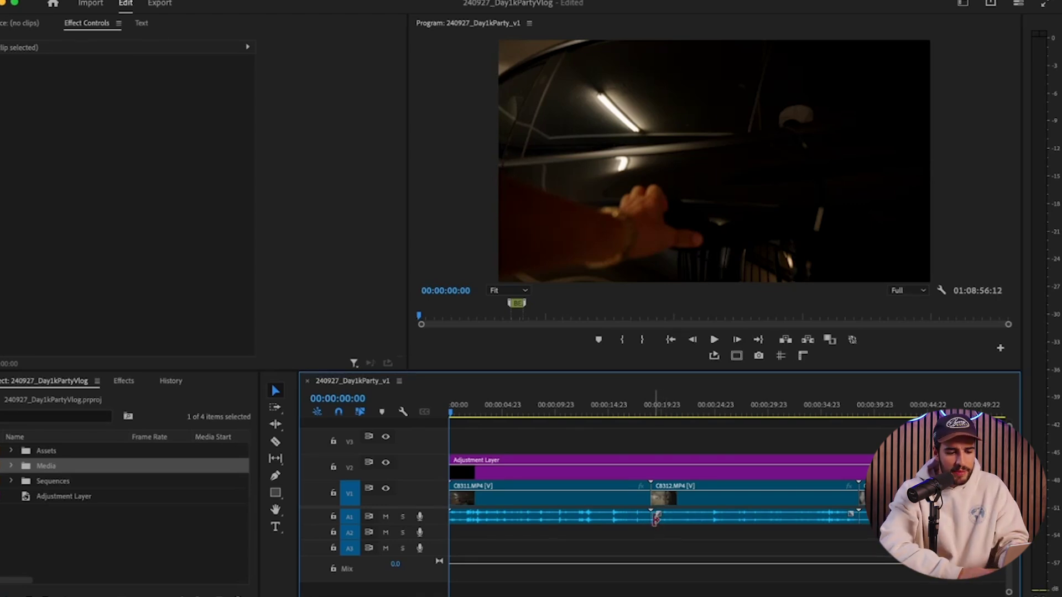
# Add an audio crossfade at the CB311/CB312 cut and shift the cut a few frames later
pyautogui.click(655, 517)
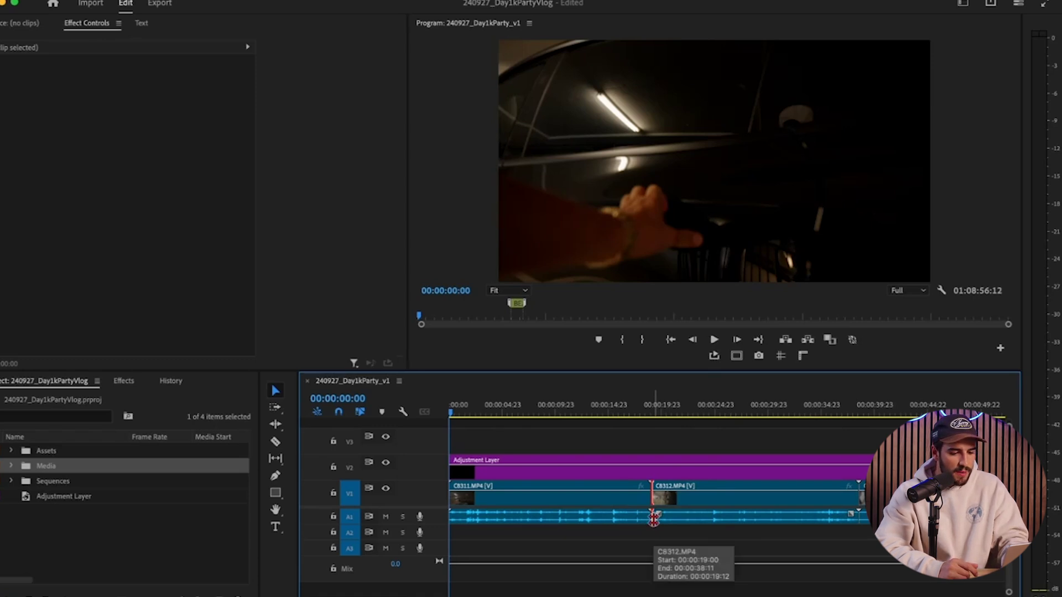
pyautogui.scroll(10, 756, 526)
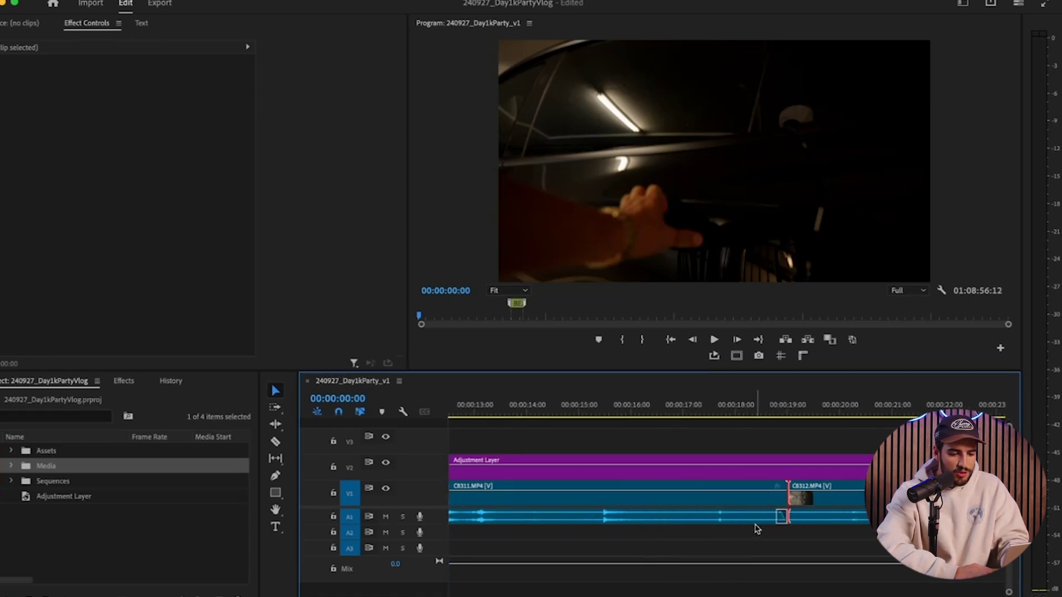
pyautogui.hotkey('ctrl', 'shift', 'd')
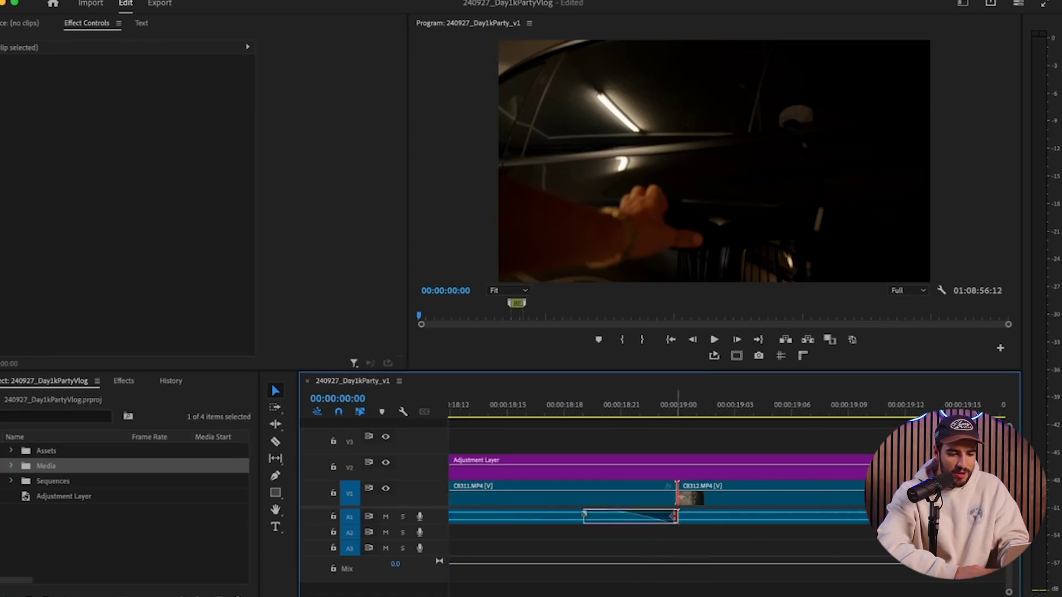
pyautogui.moveTo(674, 516); pyautogui.dragTo(753, 516)
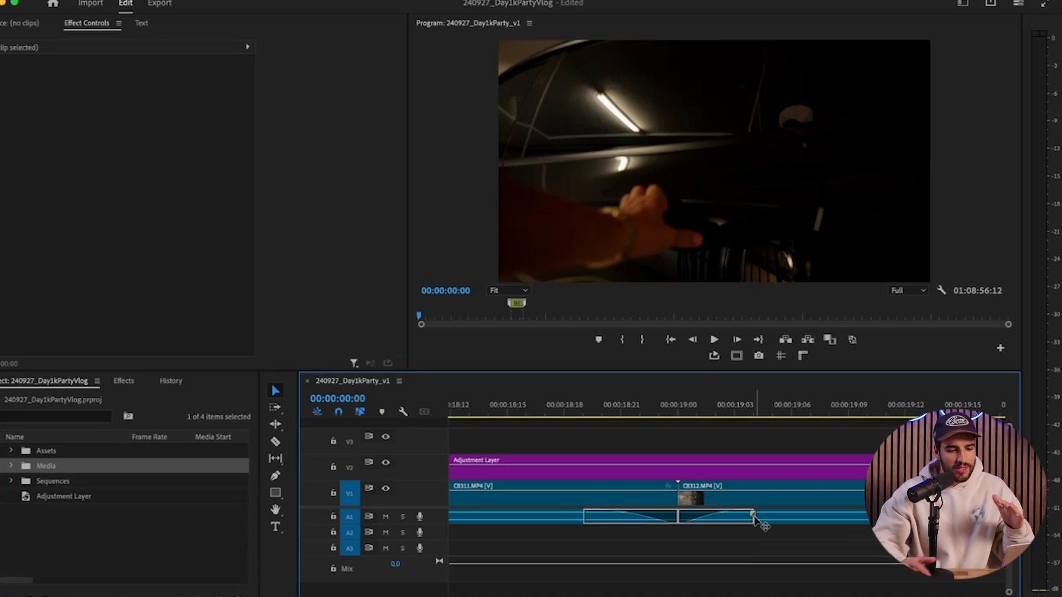
pyautogui.press('-')
pyautogui.press('-')
pyautogui.press('-')
pyautogui.press('-')
pyautogui.press('-')
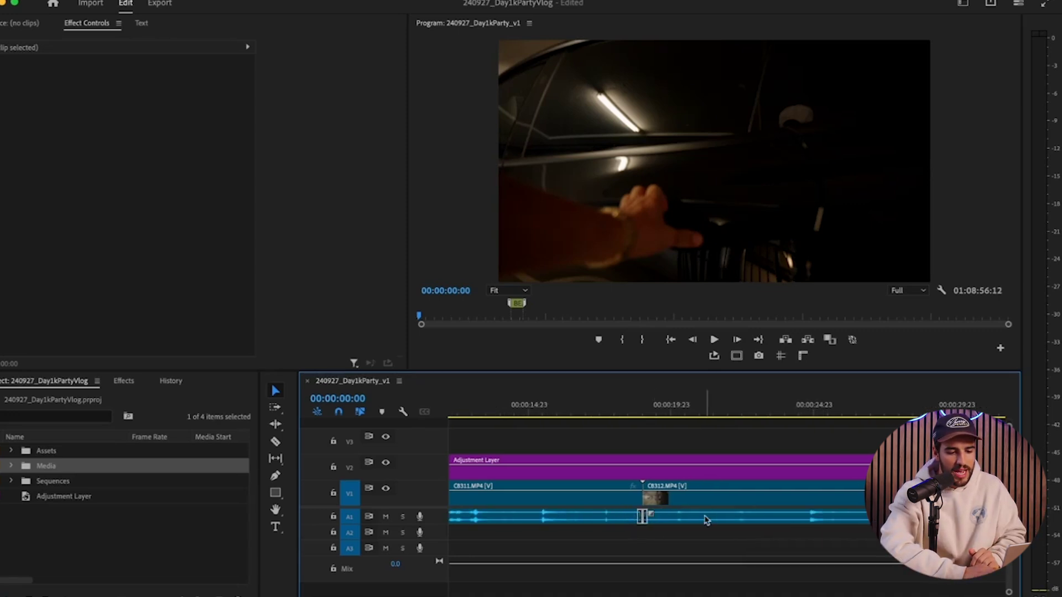
pyautogui.click(38, 2)
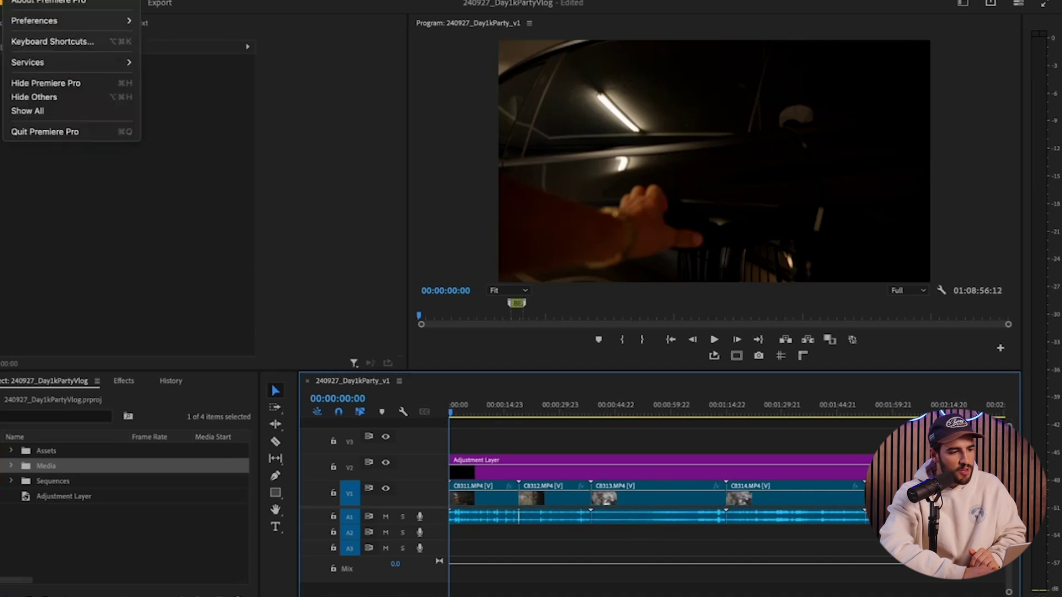
pyautogui.click(65, 41)
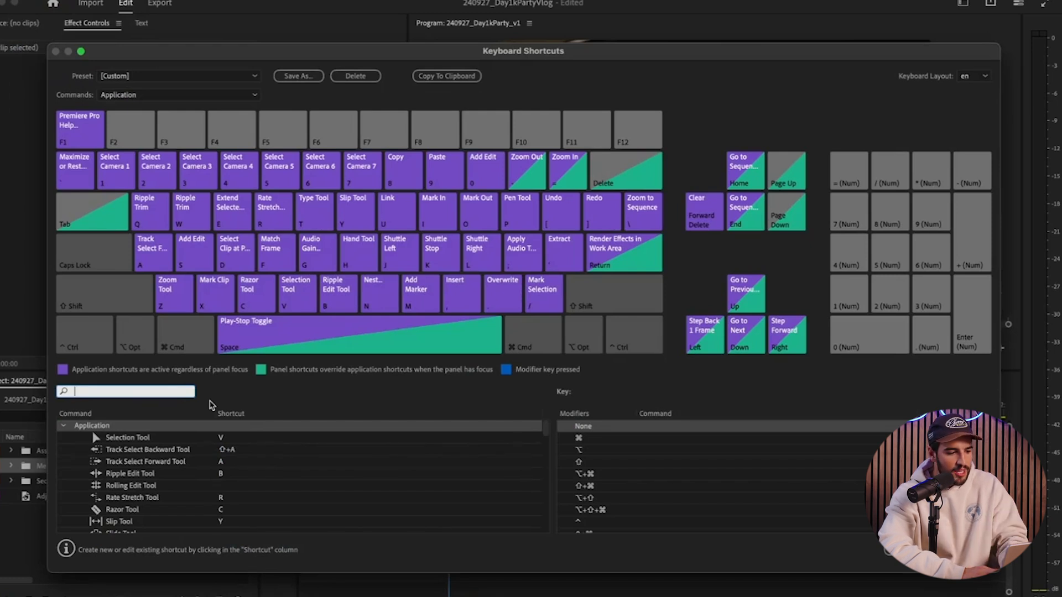
pyautogui.write('apply a')
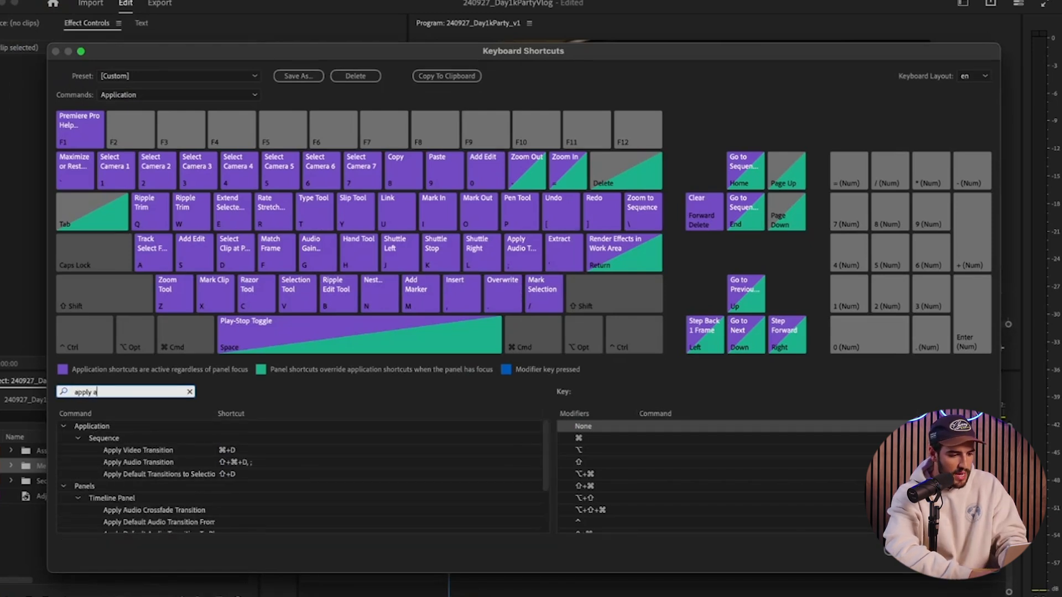
pyautogui.write('udi')
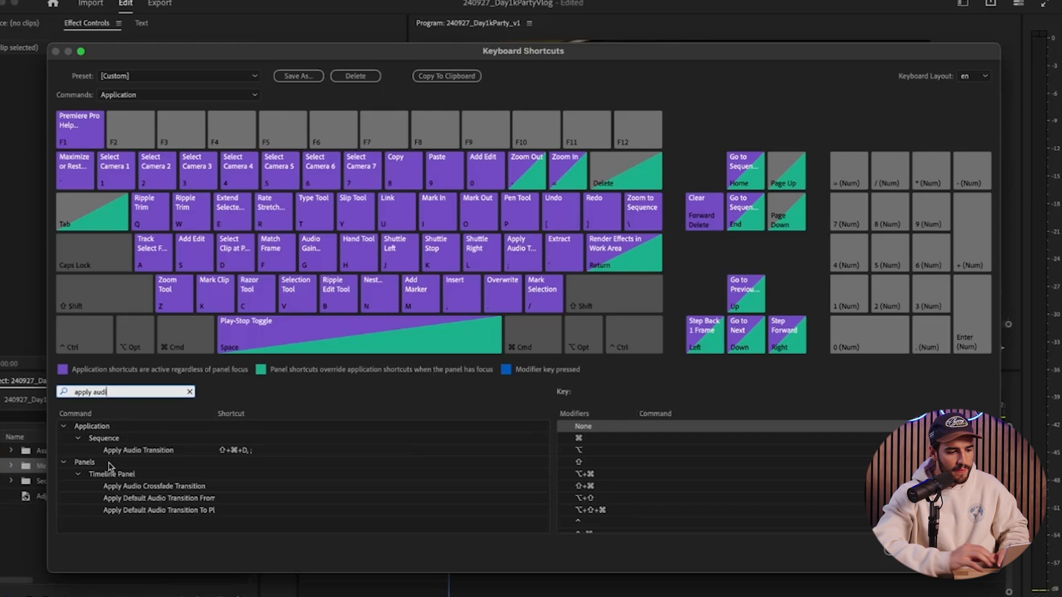
pyautogui.moveTo(111, 451); pyautogui.dragTo(213, 406)
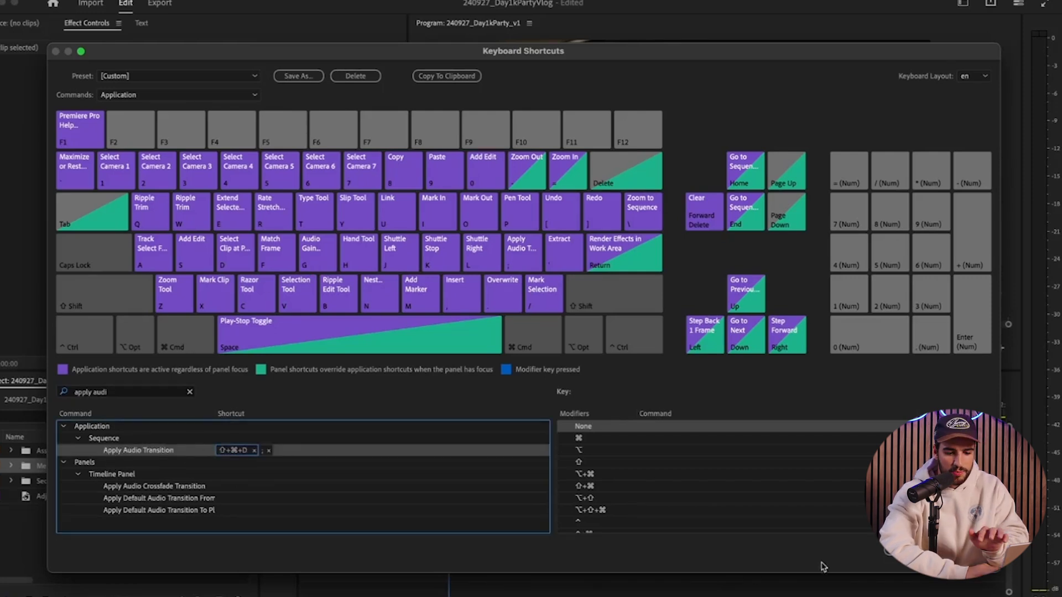
pyautogui.press('Escape')
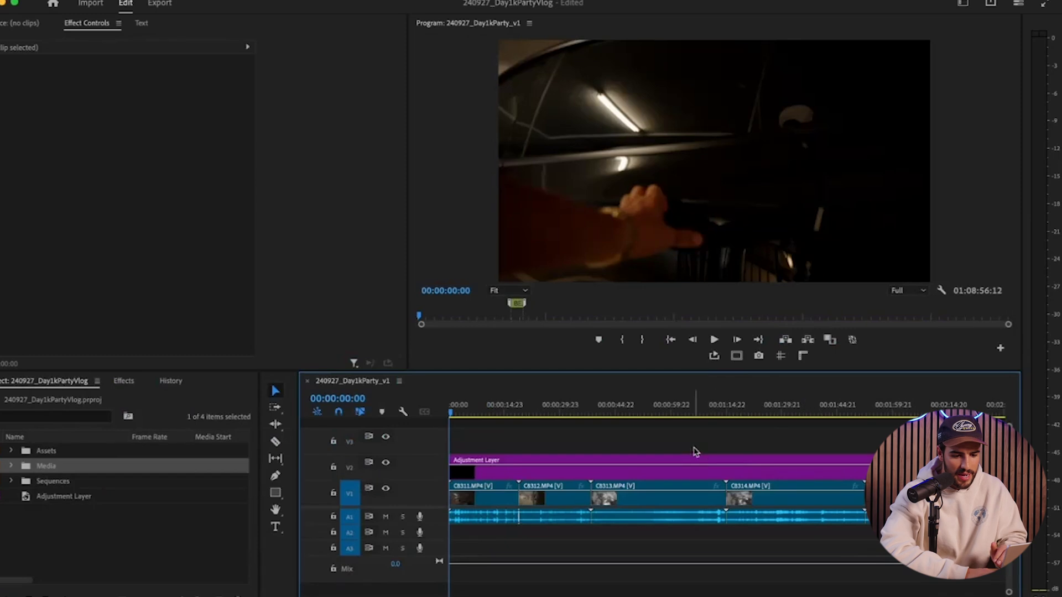
# Zoom in on the CB313/CB314 cut and drag to adjust its audio crossfade
pyautogui.scroll(8, 692, 487)
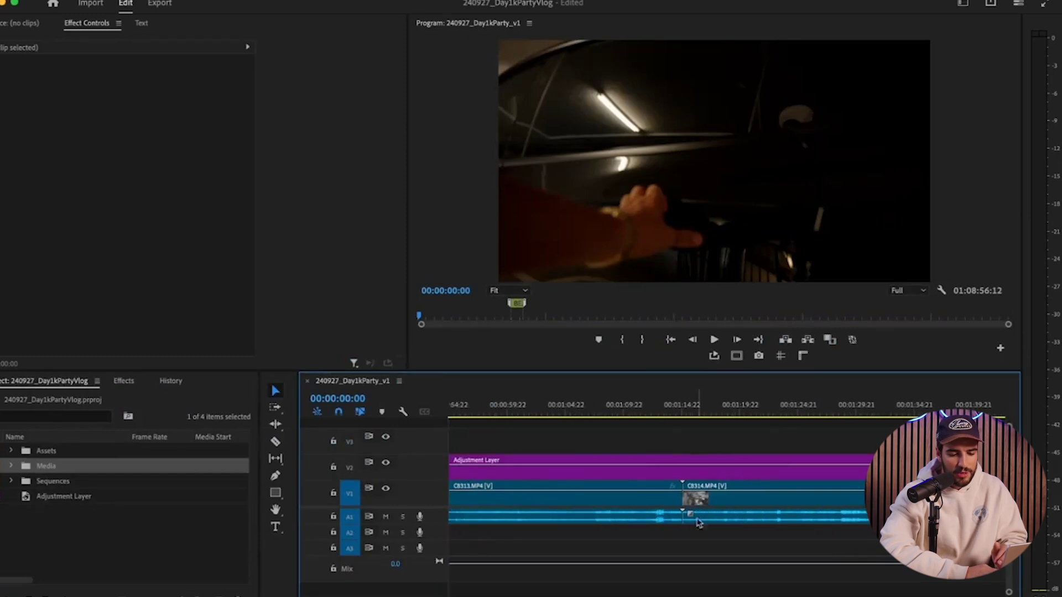
pyautogui.click(585, 517)
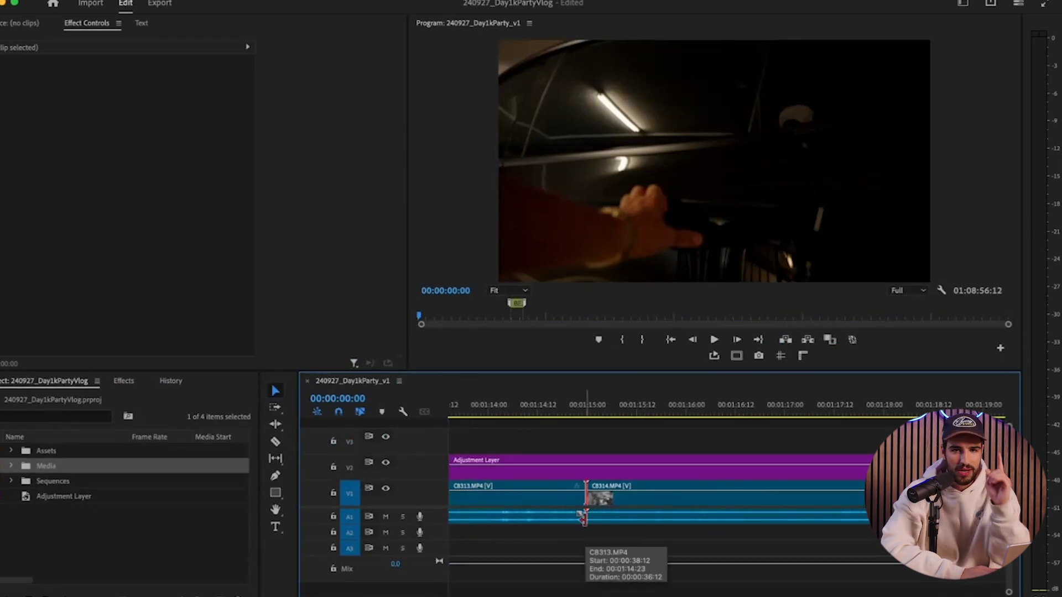
pyautogui.moveTo(583, 518); pyautogui.dragTo(568, 513)
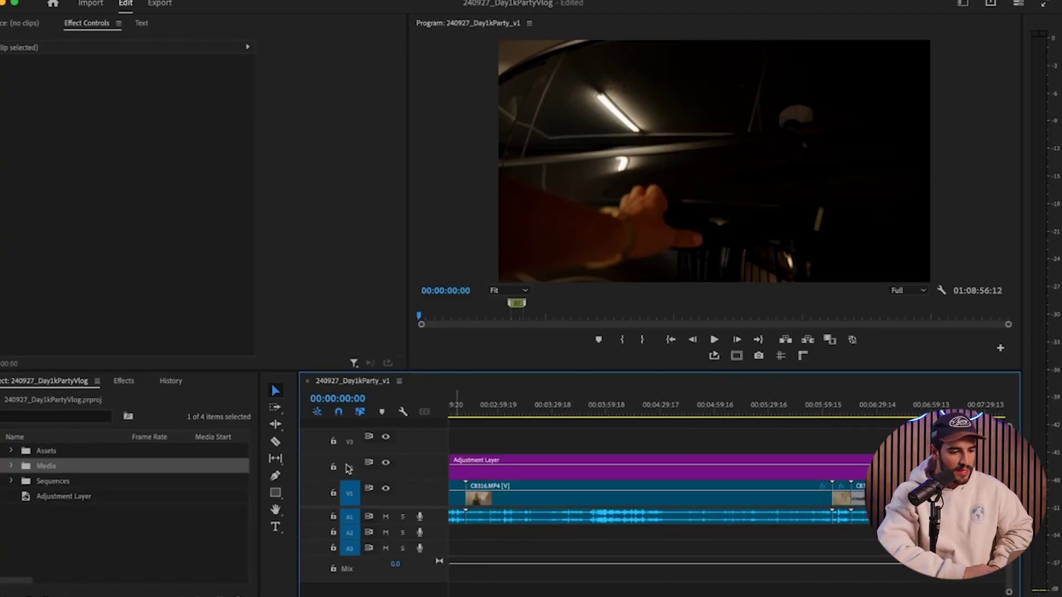
# Razor CB316 and delete its unwanted opening piece
pyautogui.click(275, 442)
pyautogui.click(546, 493)
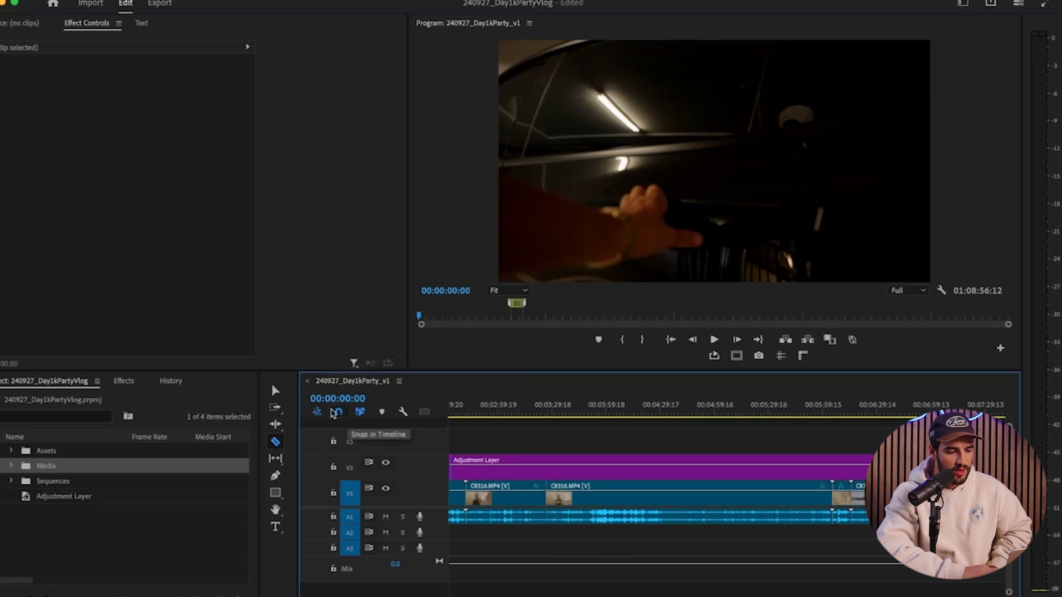
pyautogui.press('v')
pyautogui.click(493, 497)
pyautogui.press('Delete')
# Split CB316 at the playhead and delete its unwanted end section
pyautogui.click(698, 419)
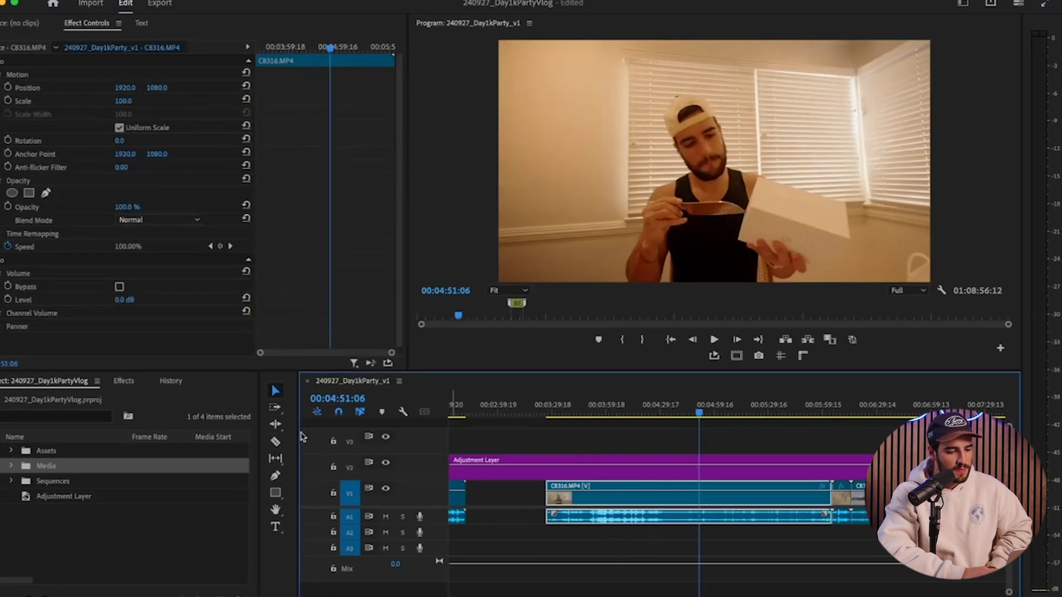
pyautogui.press('c')
pyautogui.click(699, 494)
pyautogui.press('v')
pyautogui.click(744, 498)
pyautogui.press('Delete')
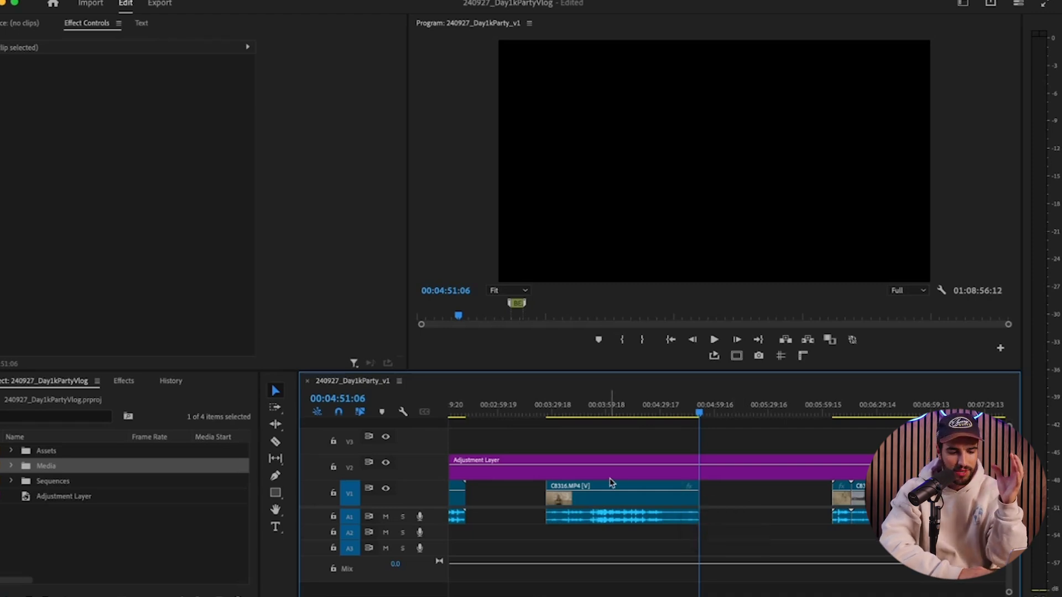
pyautogui.press('-')
pyautogui.press('-')
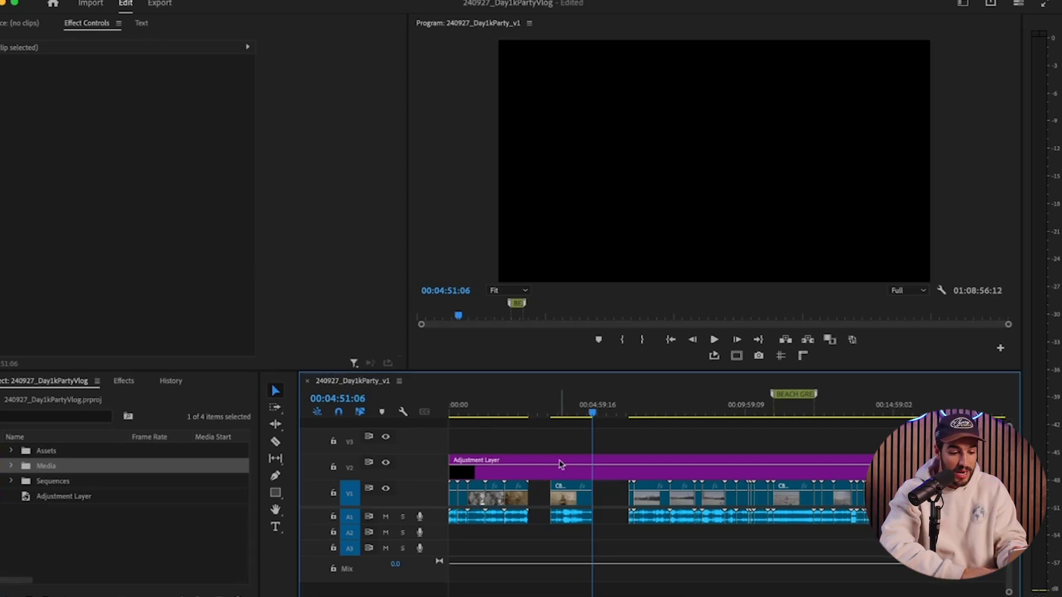
pyautogui.scroll(4, 553, 460)
# Delete the empty gap before CB316 to pull the clip left
pyautogui.click(545, 494)
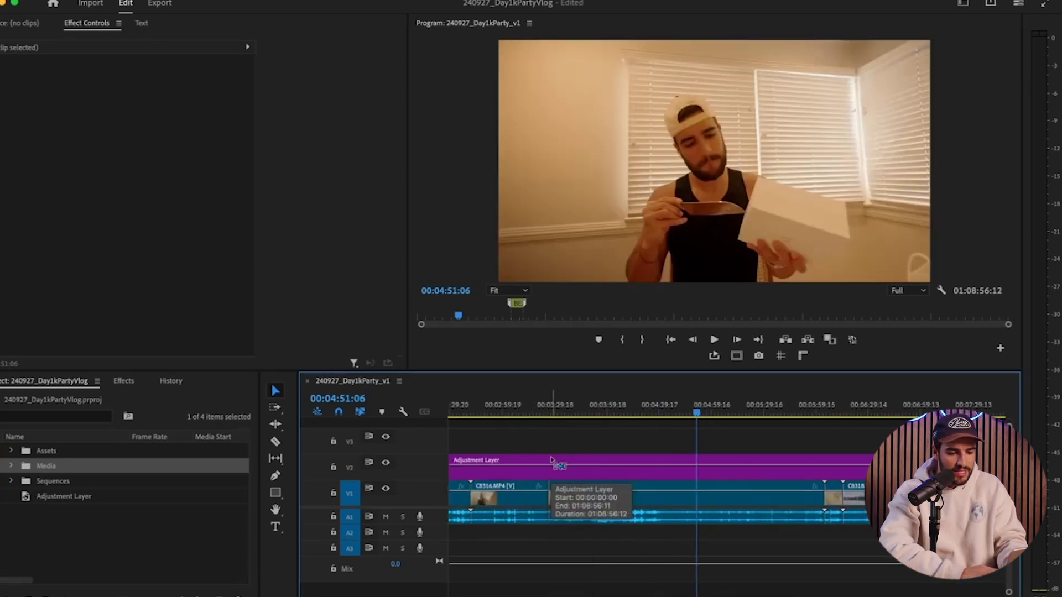
pyautogui.press('Delete')
pyautogui.scroll(1, 575, 438)
# Ripple-trim CB316's start and end with Q and W, ending it at 03:29:18
pyautogui.moveTo(511, 416); pyautogui.dragTo(583, 416)
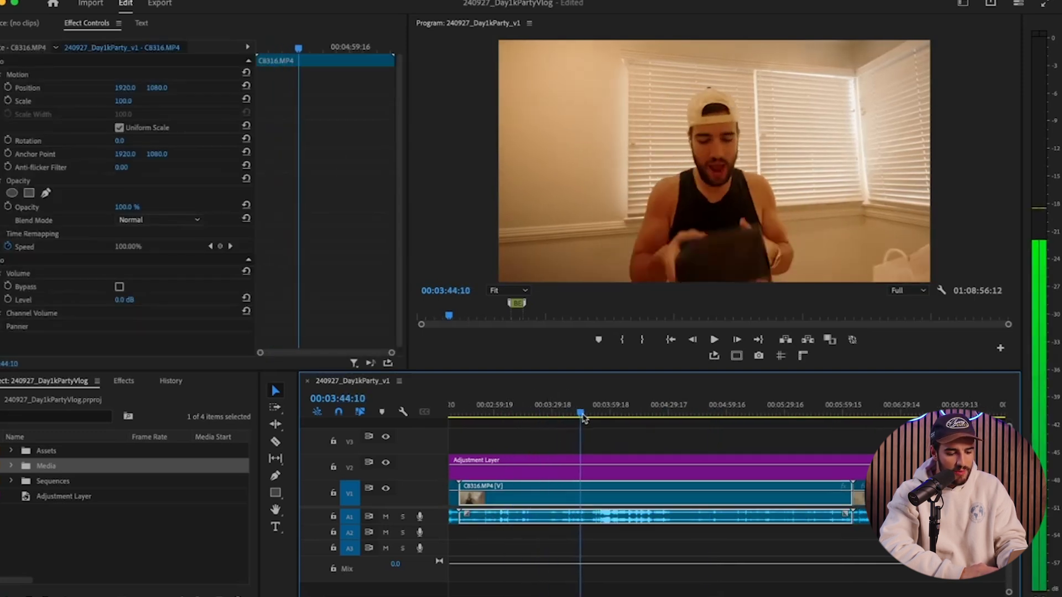
pyautogui.press('q')
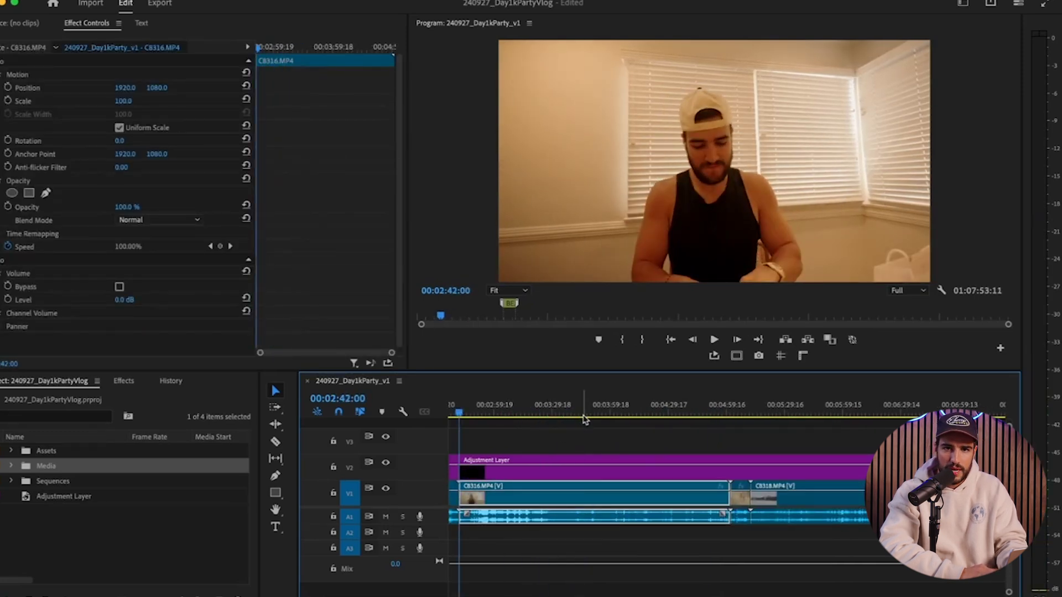
pyautogui.moveTo(570, 414); pyautogui.dragTo(552, 411)
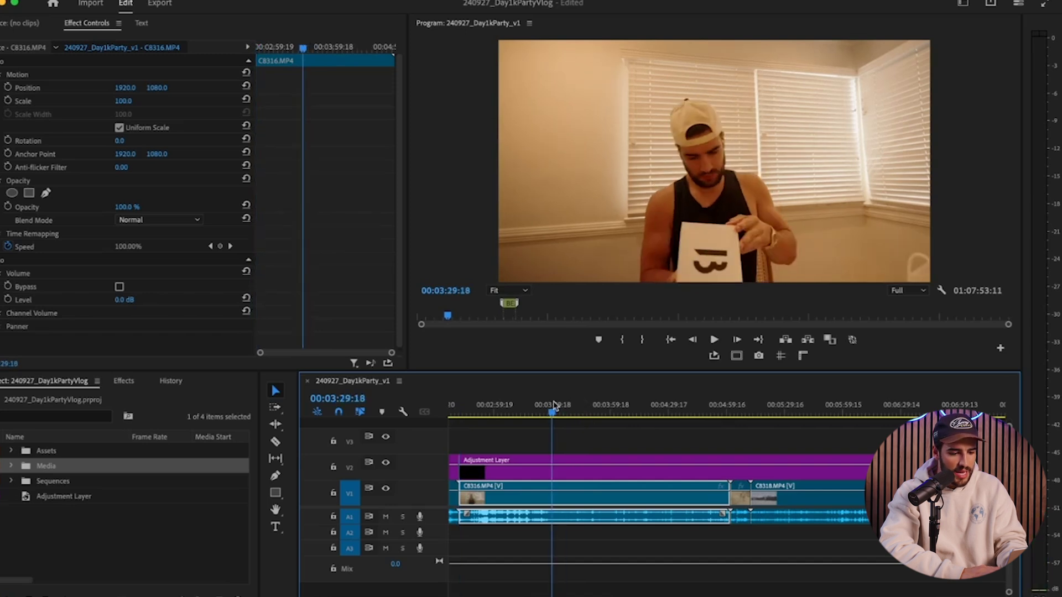
pyautogui.press('w')
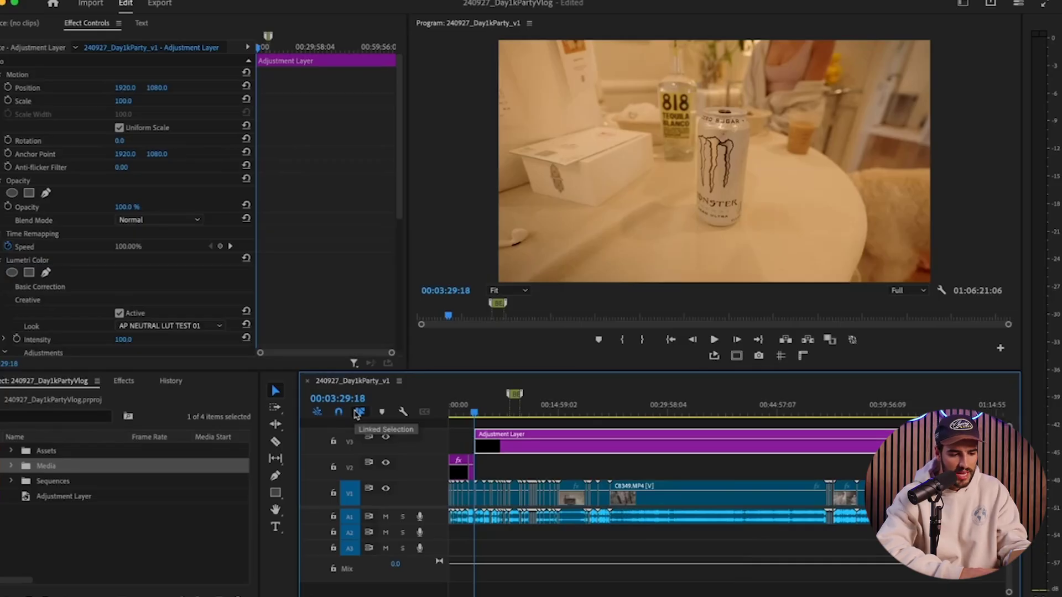
# Turn off linked selection to select only CB349's video, then turn it back on
pyautogui.click(356, 413)
pyautogui.click(657, 487)
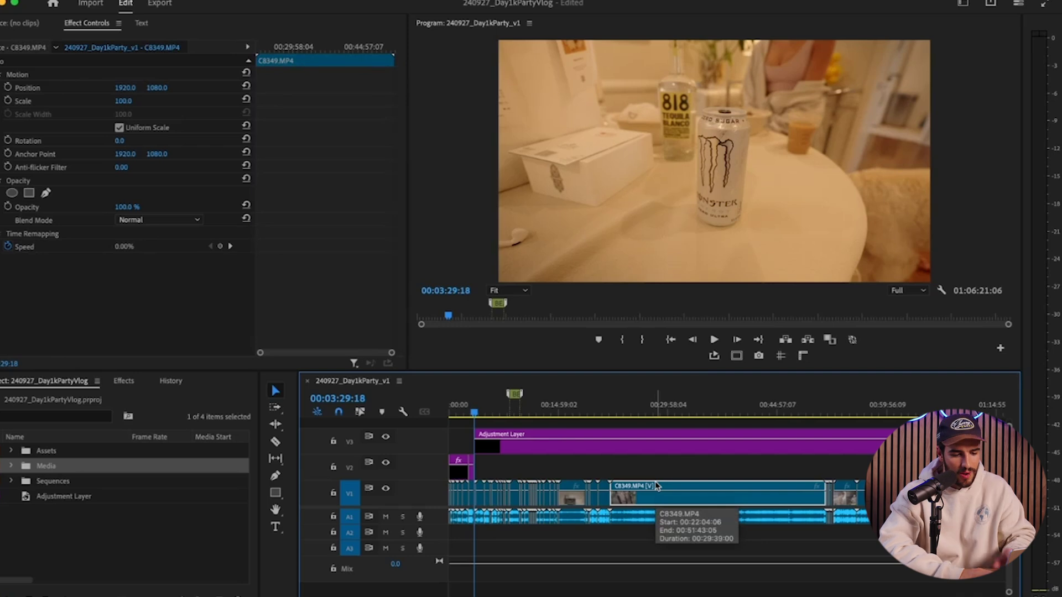
pyautogui.click(360, 412)
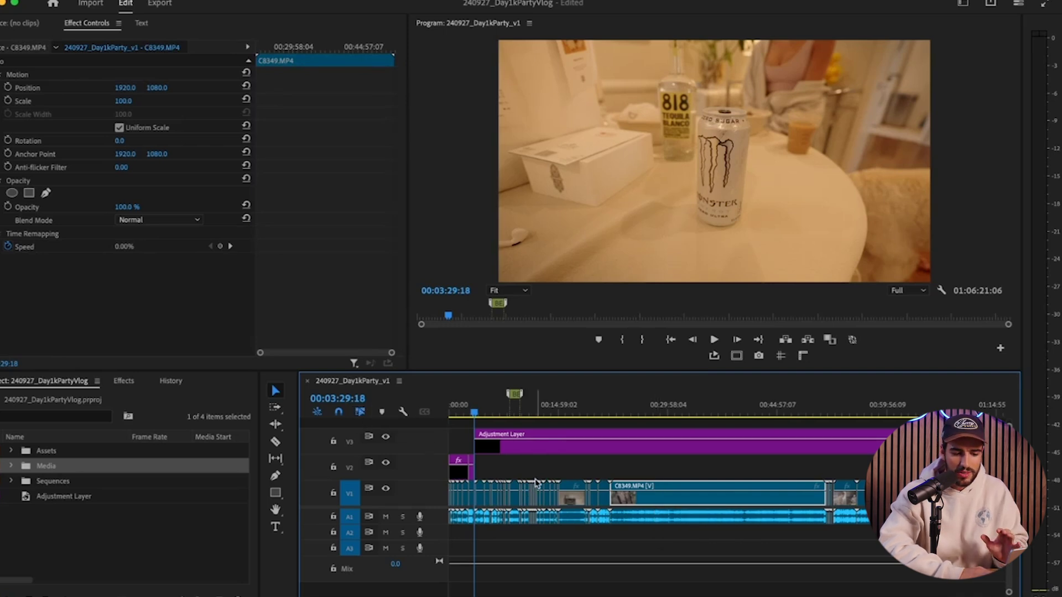
pyautogui.click(535, 483)
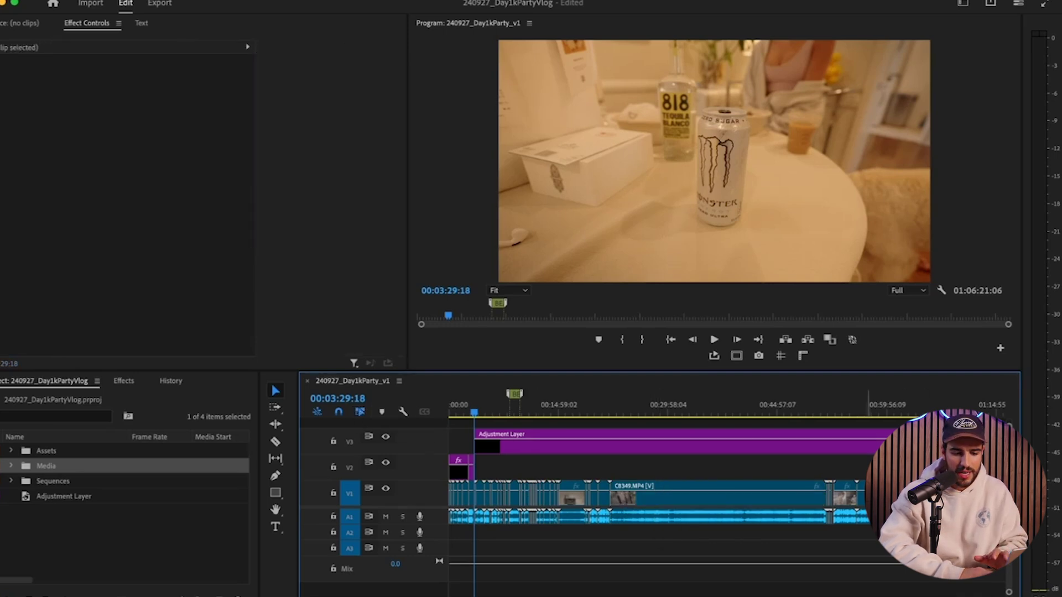
# Select CB357, open CB349's clip options, and zoom the timeline in near the playhead
pyautogui.click(838, 494)
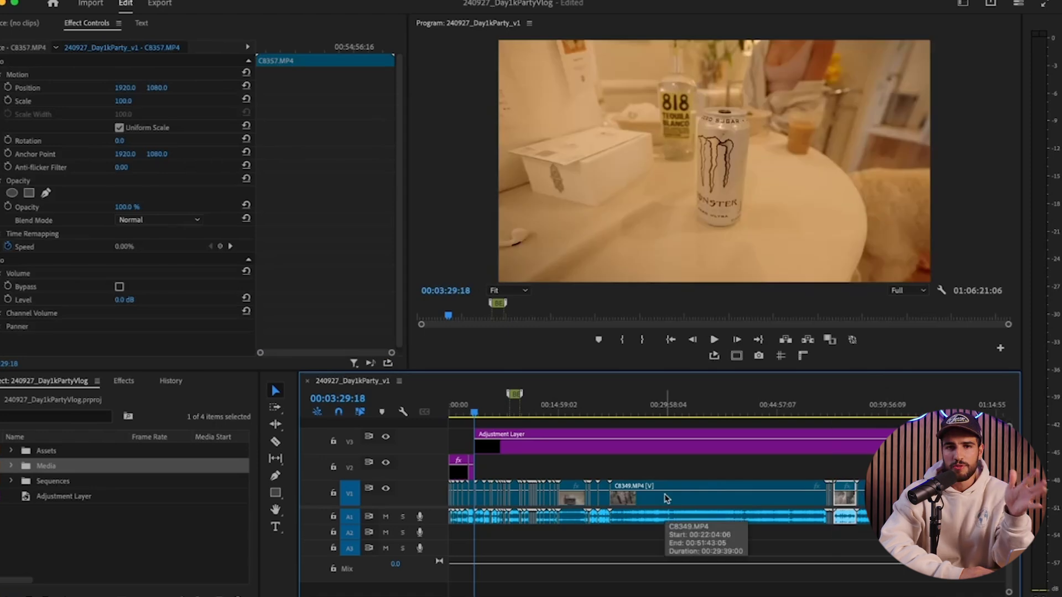
pyautogui.rightClick(665, 498)
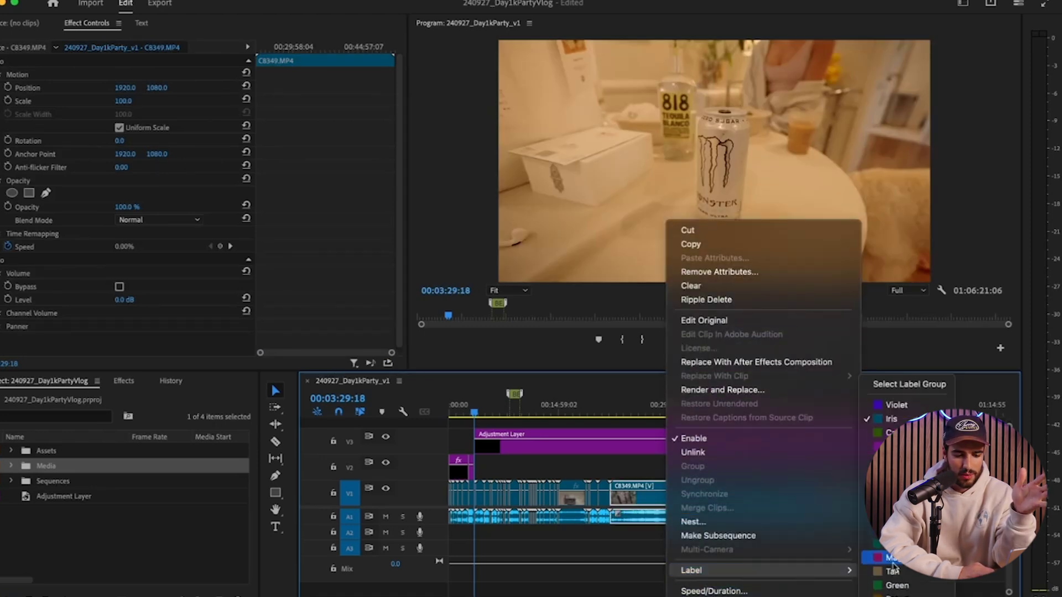
pyautogui.click(671, 474)
pyautogui.click(670, 474)
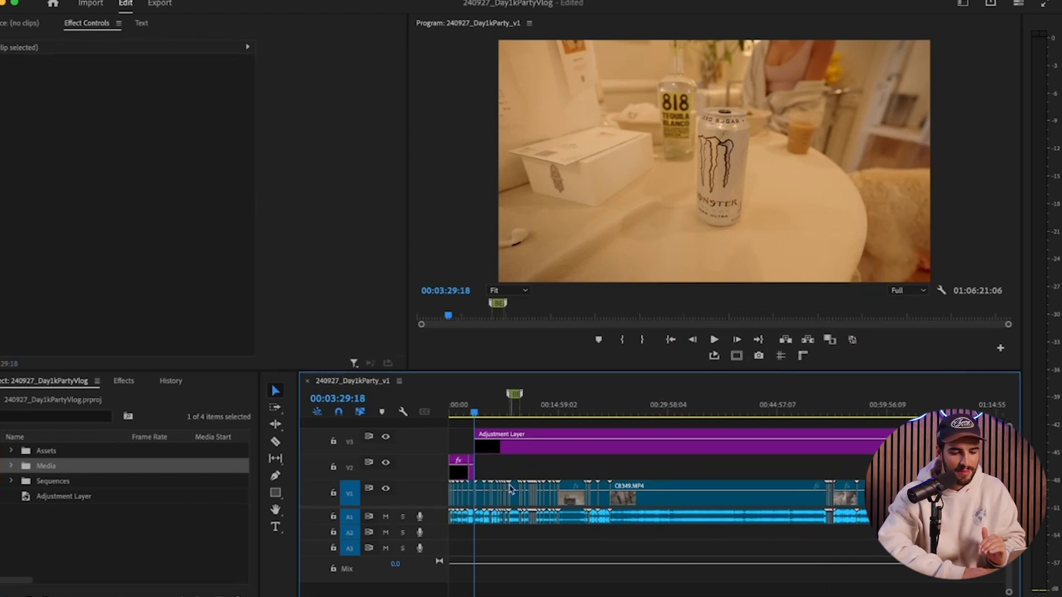
pyautogui.scroll(3, 485, 476)
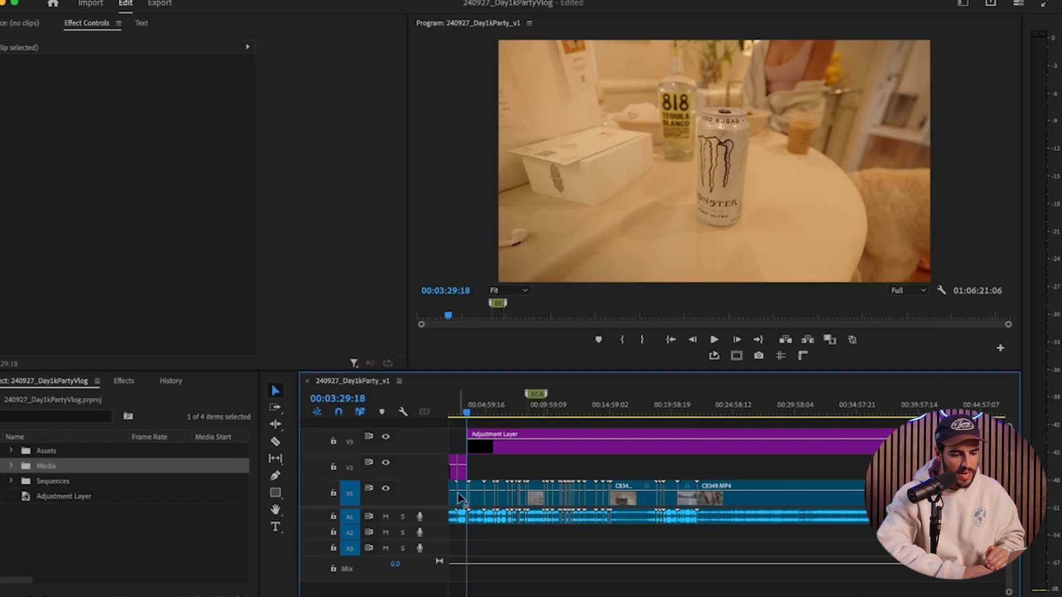
pyautogui.scroll(3, 484, 474)
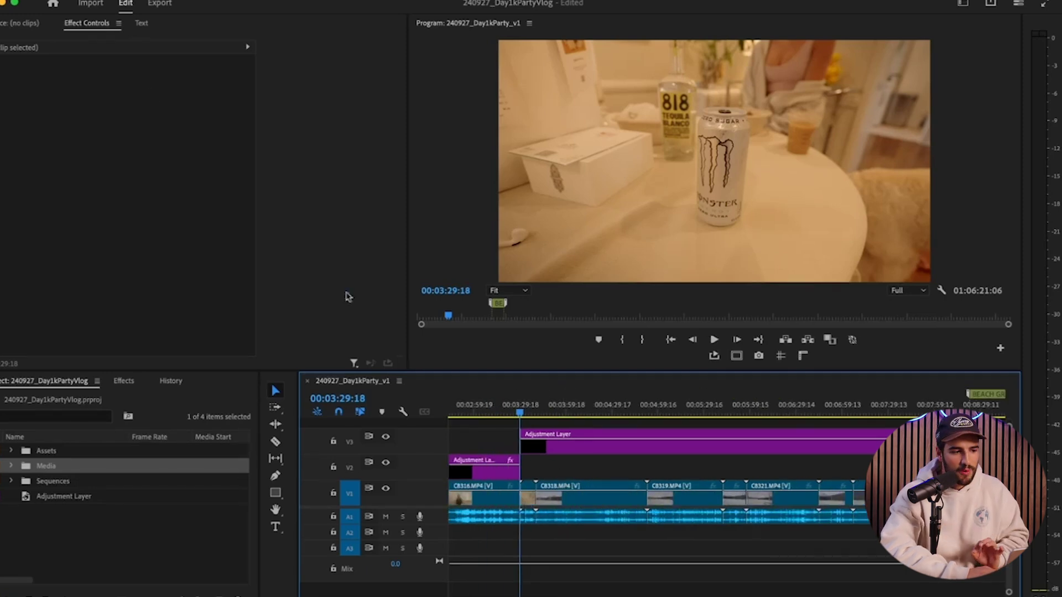
pyautogui.click(10, 0)
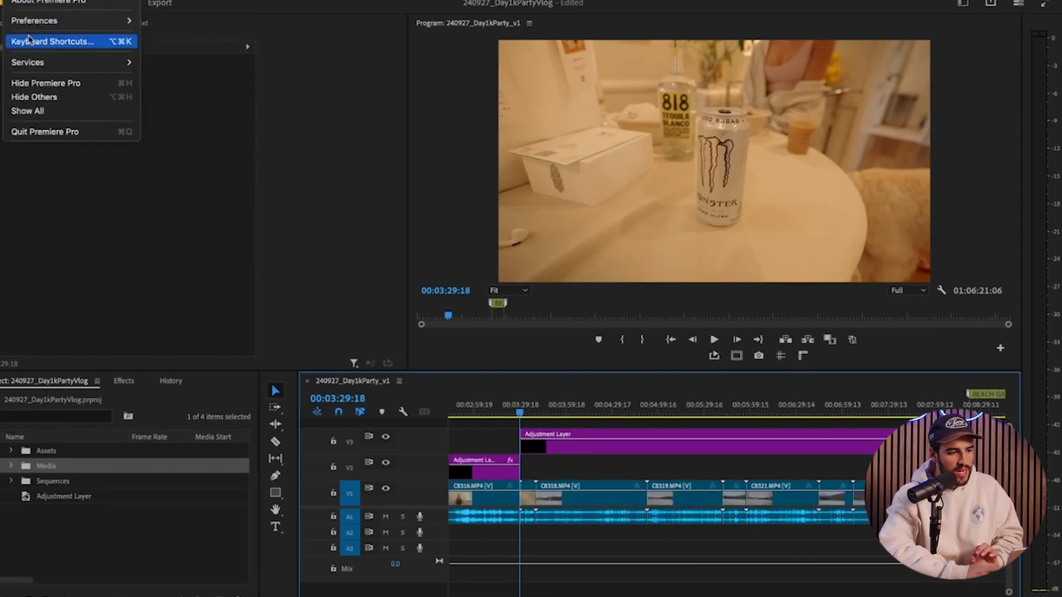
pyautogui.click(33, 41)
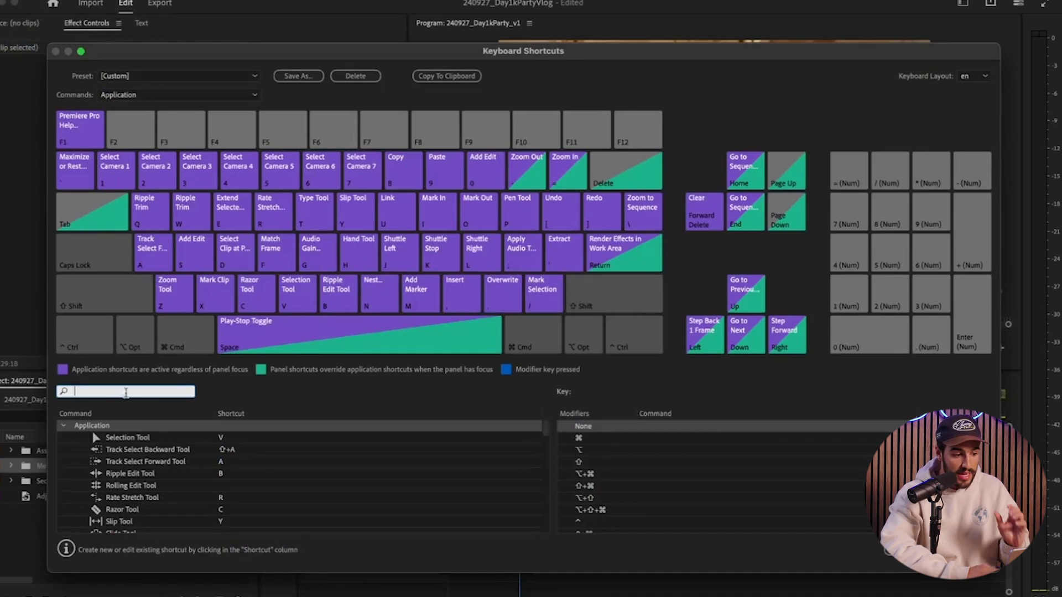
pyautogui.write('link')
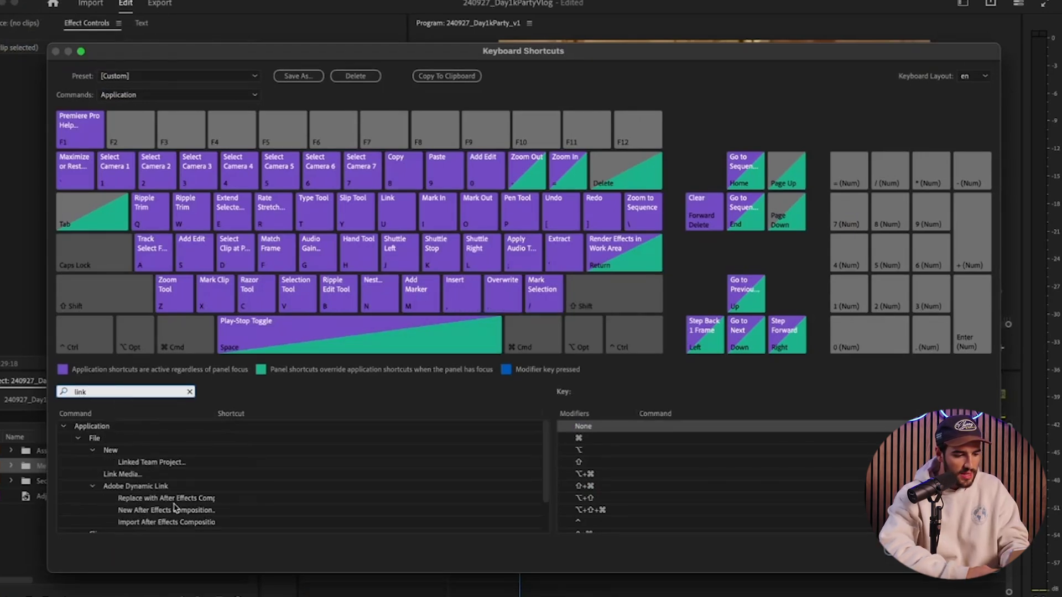
pyautogui.scroll(-3, 141, 515)
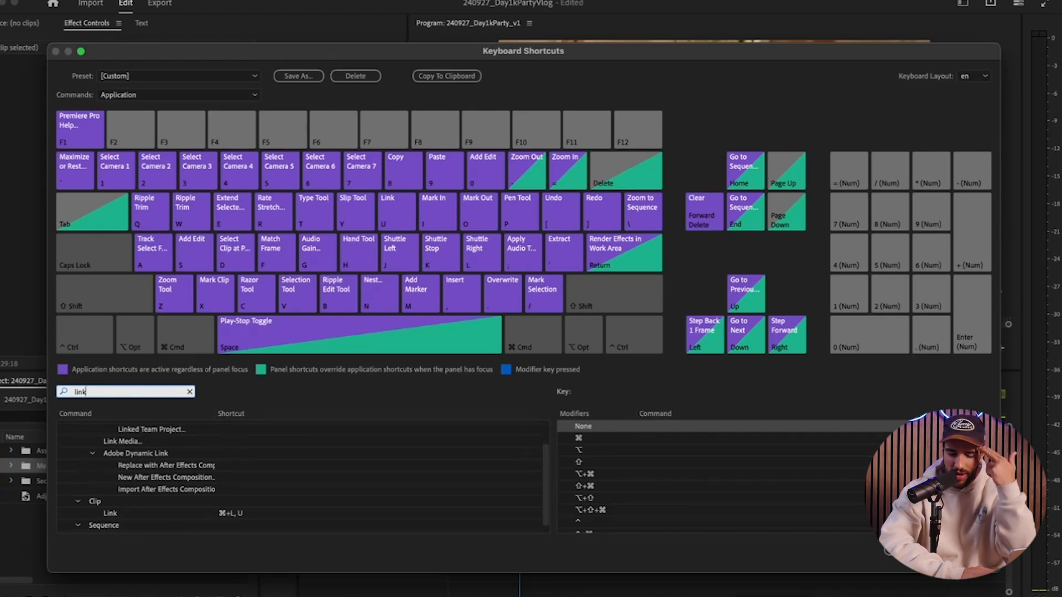
pyautogui.press('Escape')
pyautogui.click(589, 489)
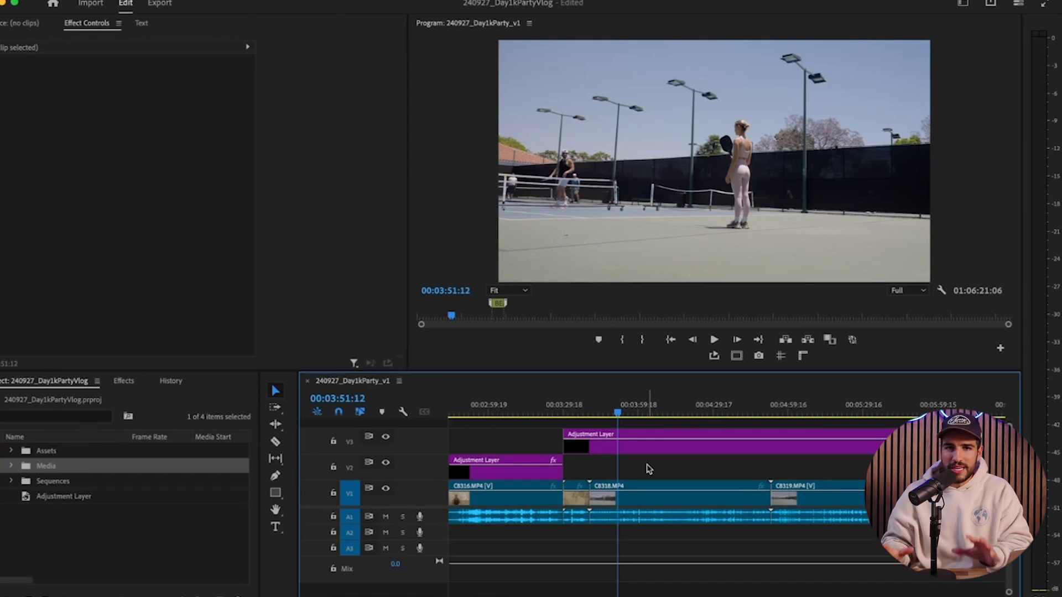
pyautogui.rightClick(647, 501)
pyautogui.click(686, 294)
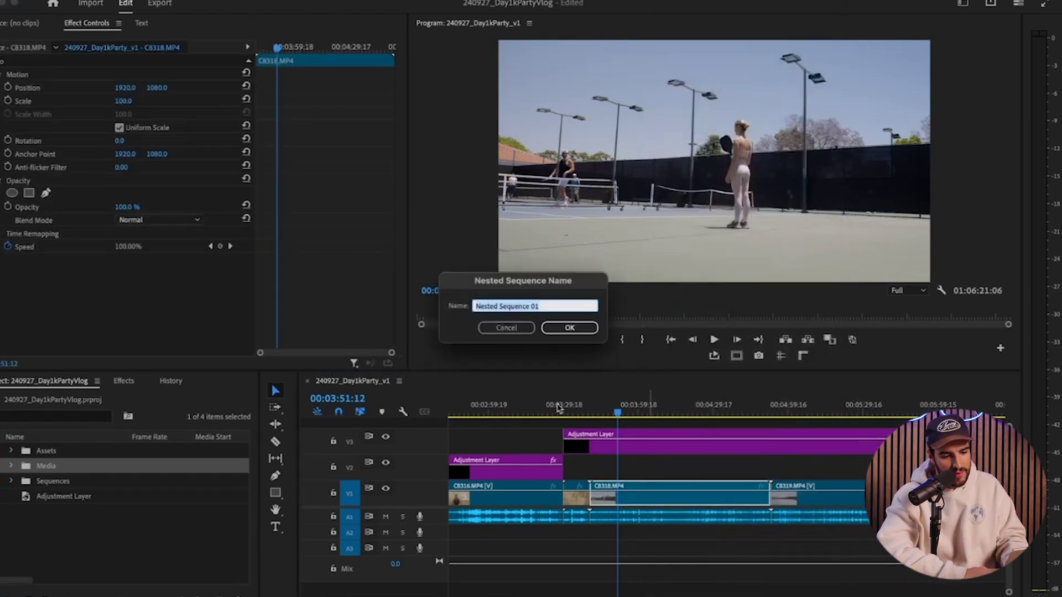
pyautogui.click(506, 328)
pyautogui.rightClick(648, 492)
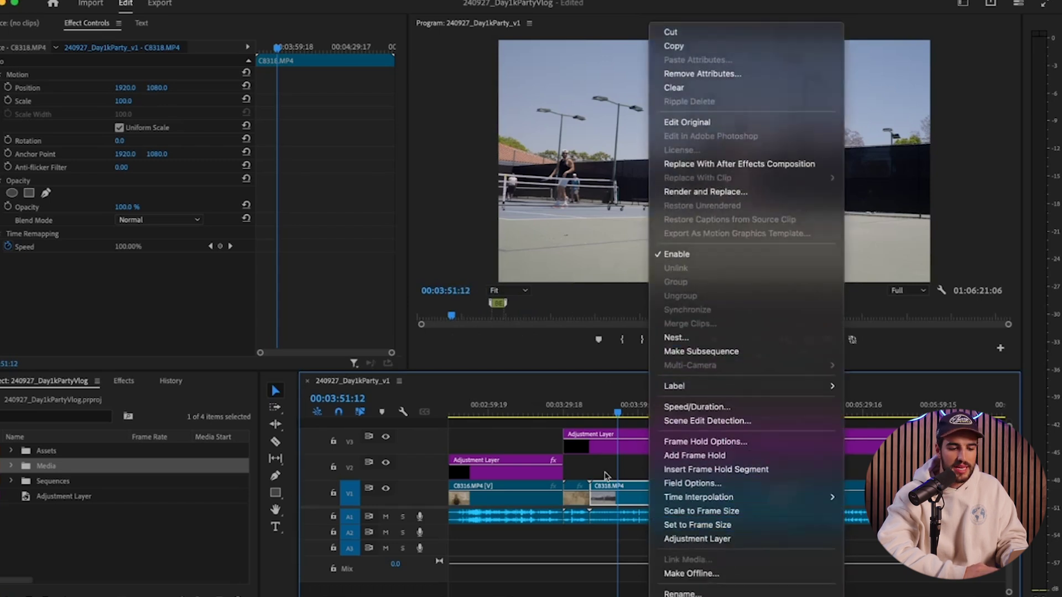
pyautogui.click(606, 475)
pyautogui.click(606, 476)
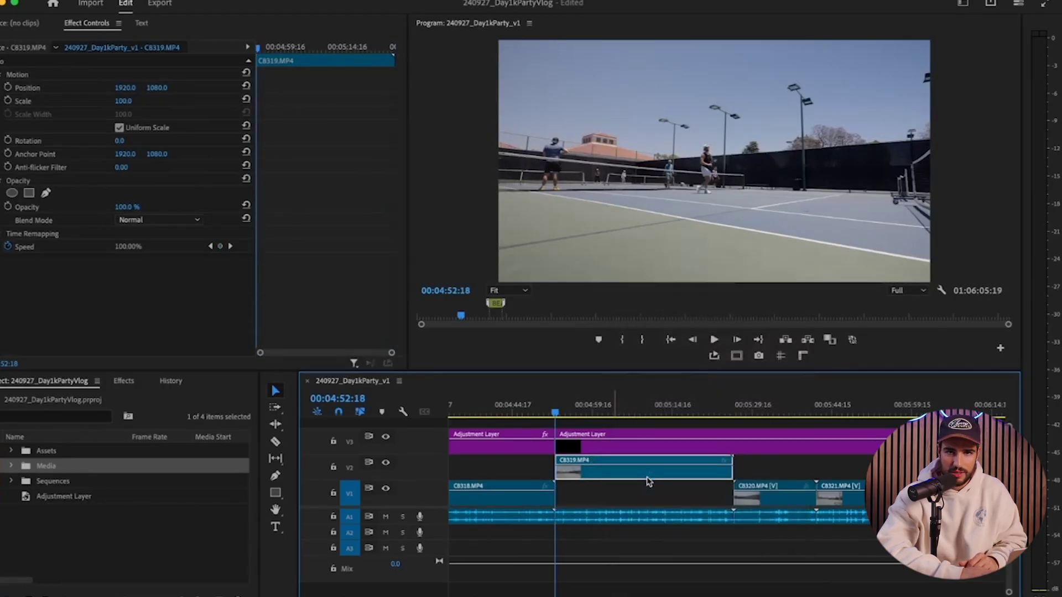
# Try extending C8319's end, undo it, and zoom in at the start of C8321
pyautogui.moveTo(733, 469); pyautogui.dragTo(825, 469)
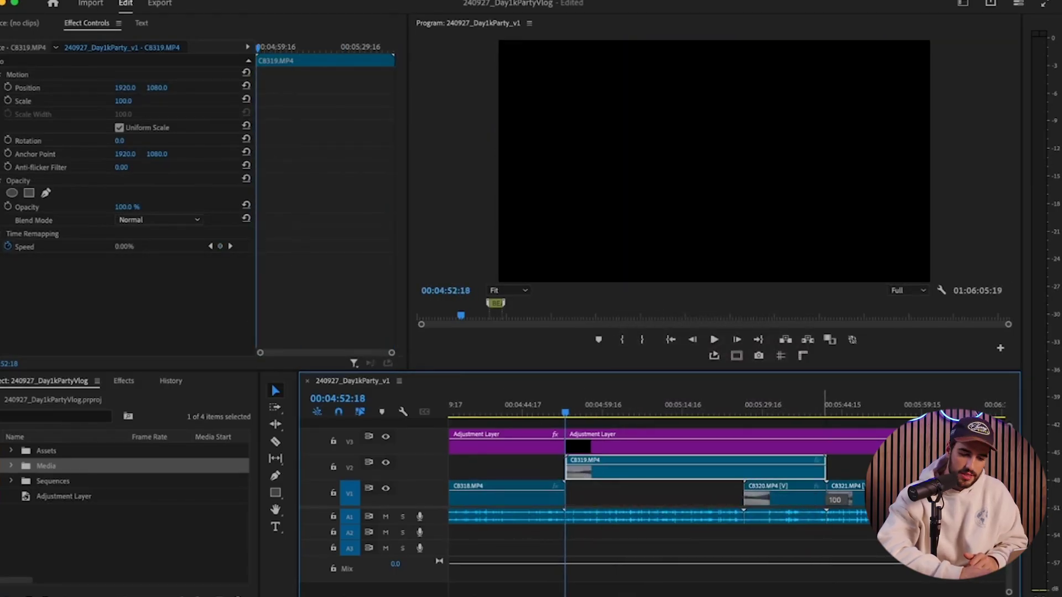
pyautogui.hotkey('ctrl', 'z')
pyautogui.hotkey('ctrl', 'z')
pyautogui.click(662, 447)
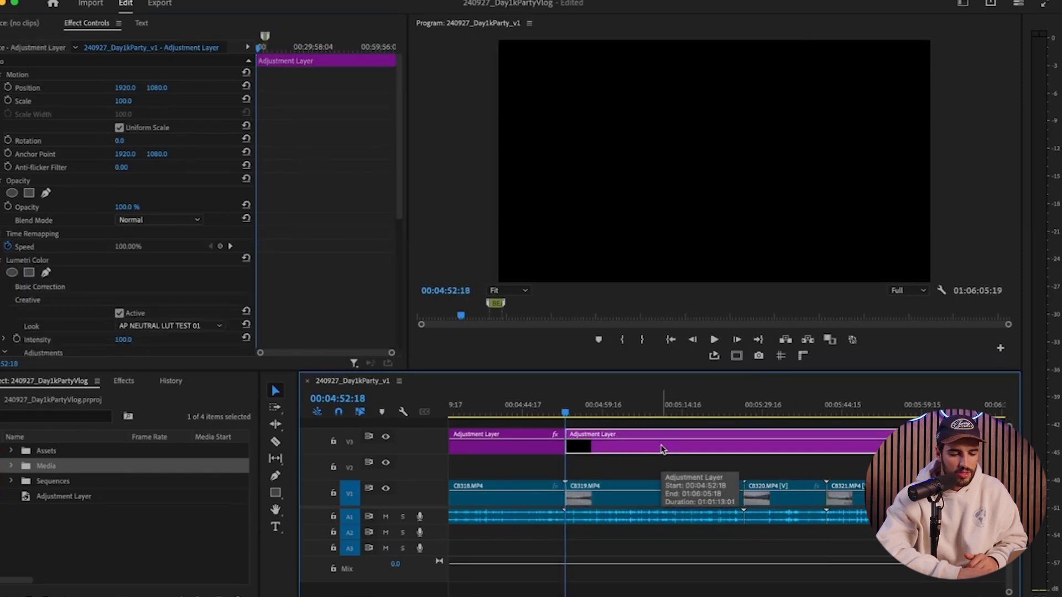
pyautogui.press('Down')
pyautogui.press('-')
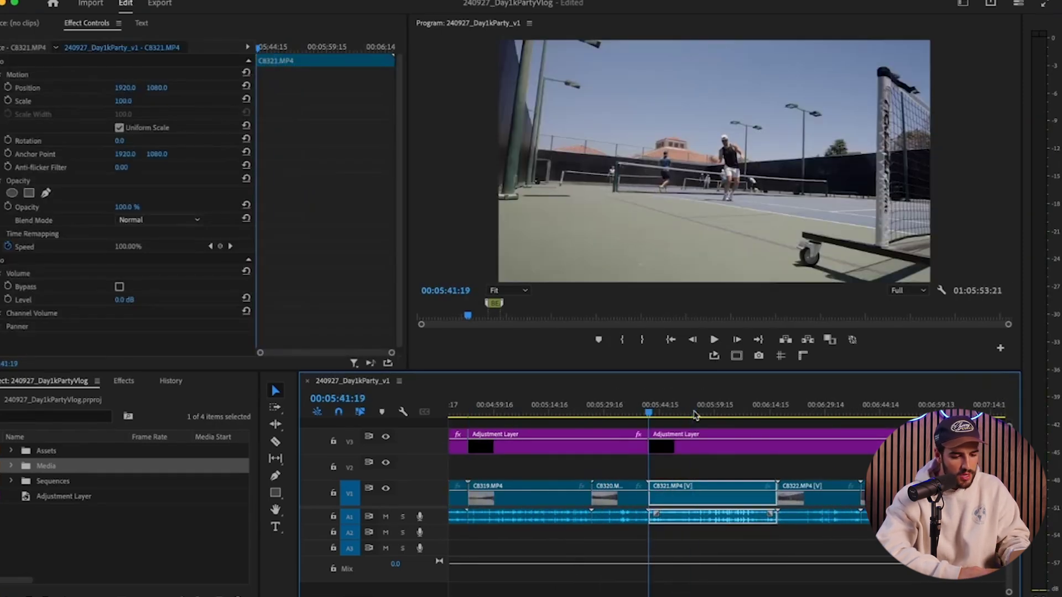
pyautogui.press('=')
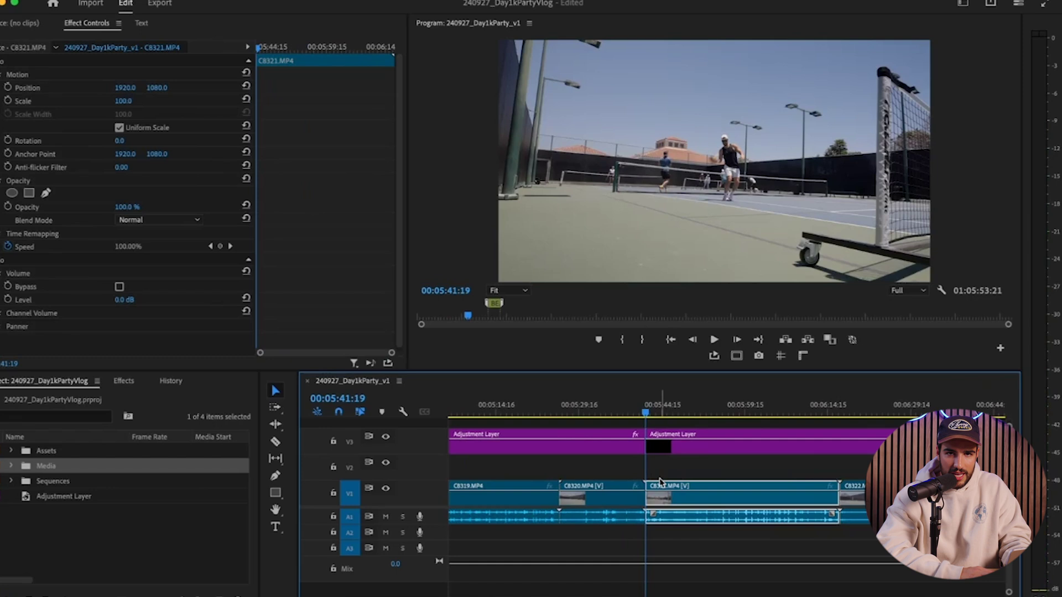
# Ripple-trim C8321's head by 00:00:07:15, extend it back 00:00:02:17, review, and lift it to V2
pyautogui.press('b')
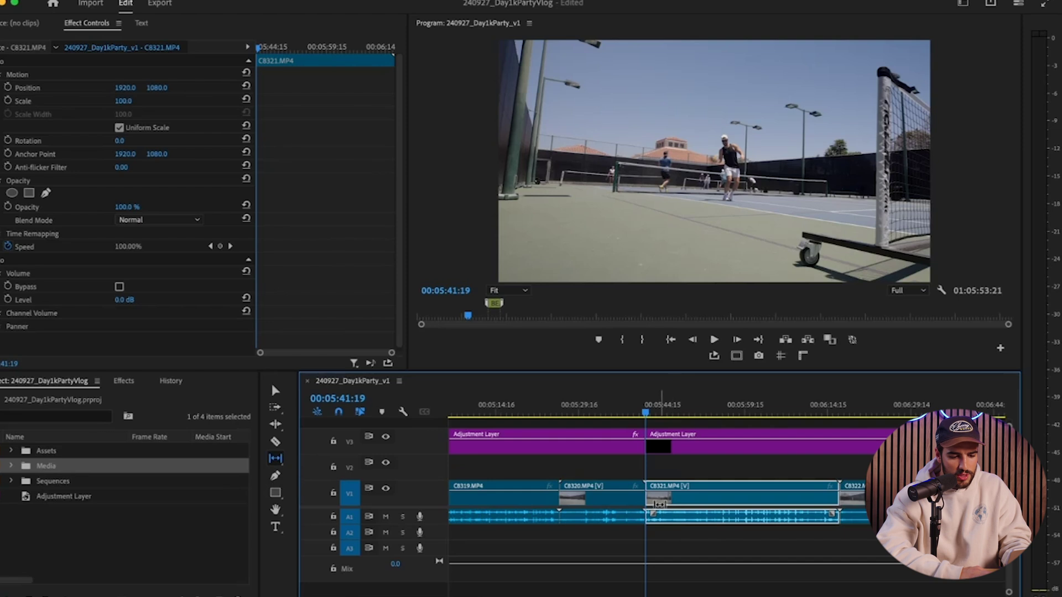
pyautogui.moveTo(651, 497); pyautogui.dragTo(763, 491)
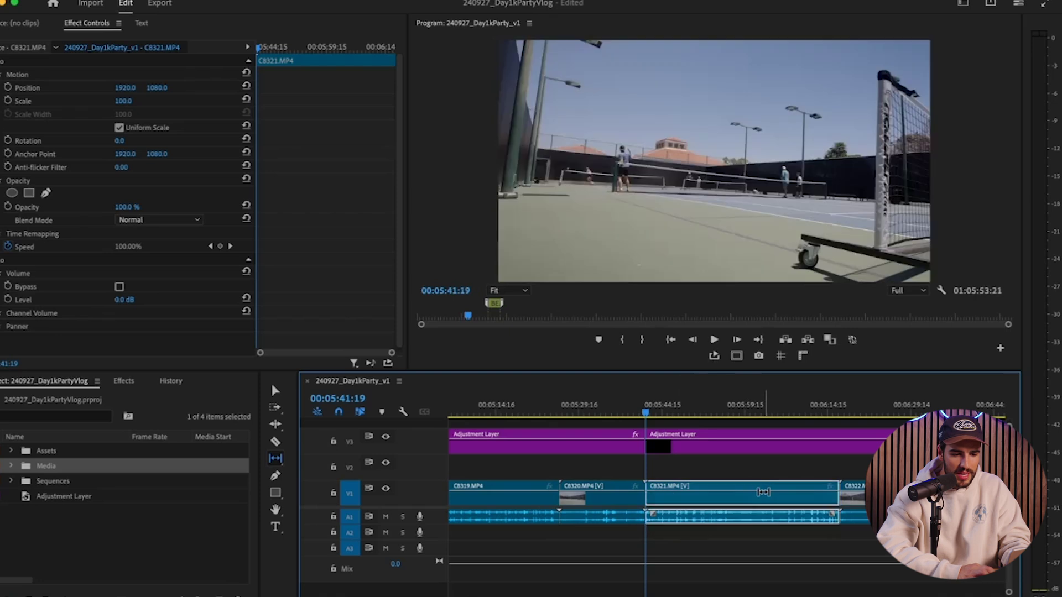
pyautogui.scroll(5, 677, 468)
pyautogui.moveTo(509, 412); pyautogui.dragTo(597, 412)
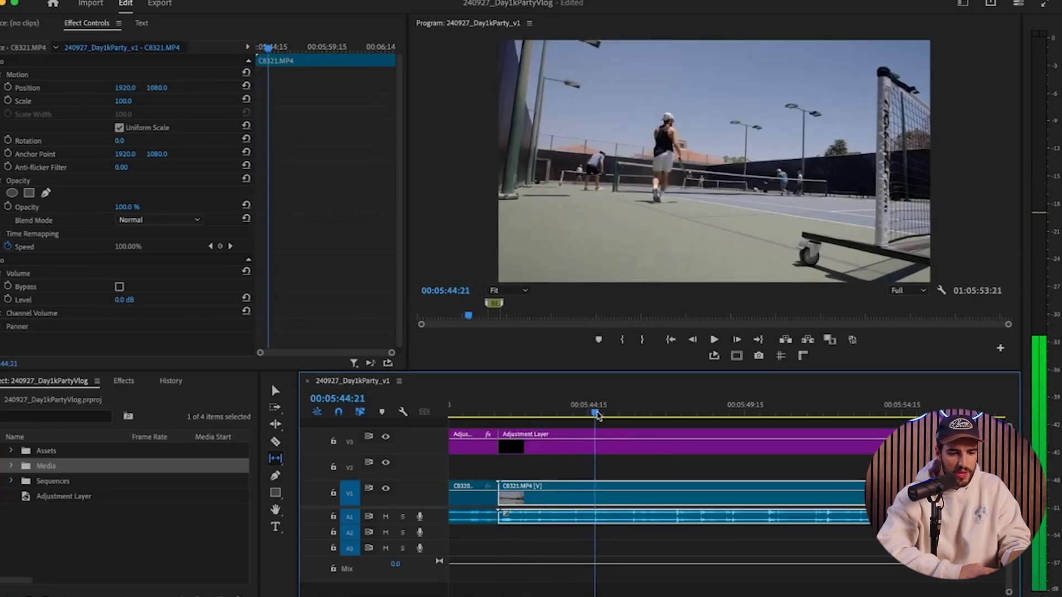
pyautogui.moveTo(505, 502); pyautogui.dragTo(420, 499)
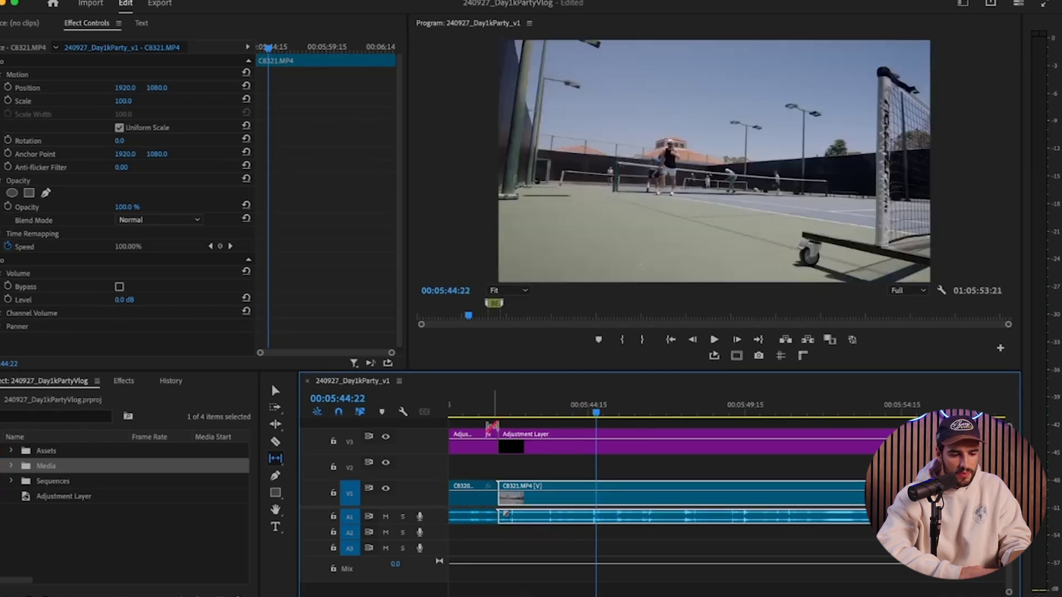
pyautogui.click(496, 415)
pyautogui.press('space')
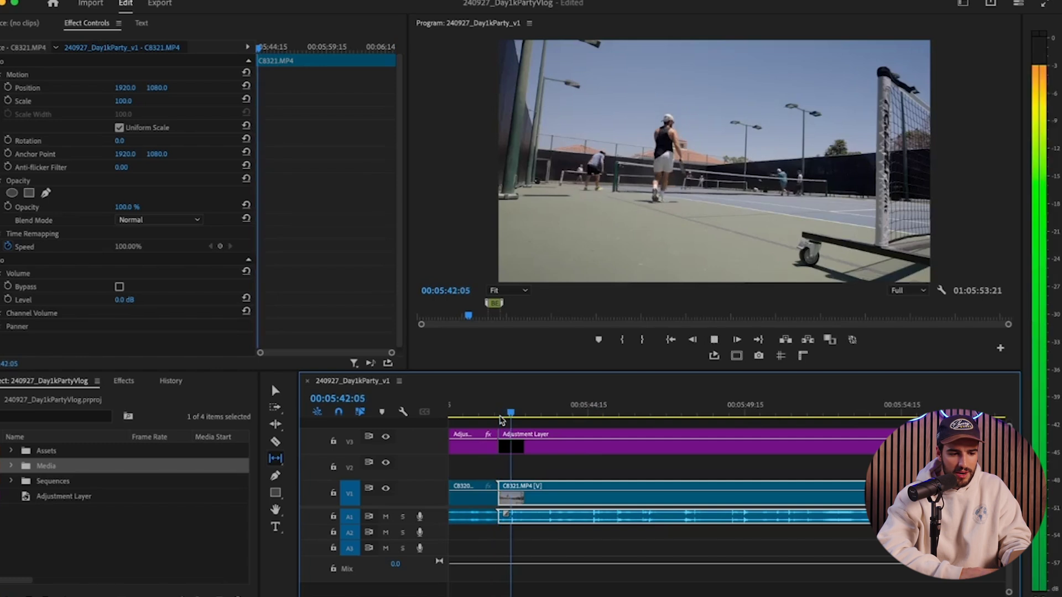
pyautogui.press('space')
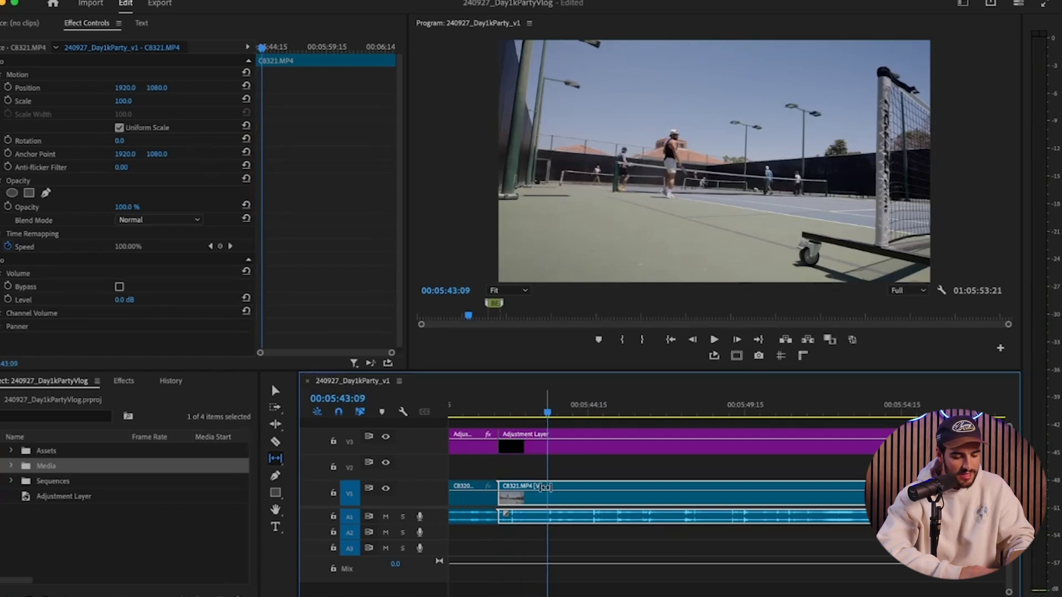
pyautogui.press('v')
pyautogui.moveTo(545, 489); pyautogui.dragTo(539, 465)
# Unlink C8321's video from its audio, drop it into the V1 gap before C8322, and scrub to 00:05:49:16
pyautogui.rightClick(537, 476)
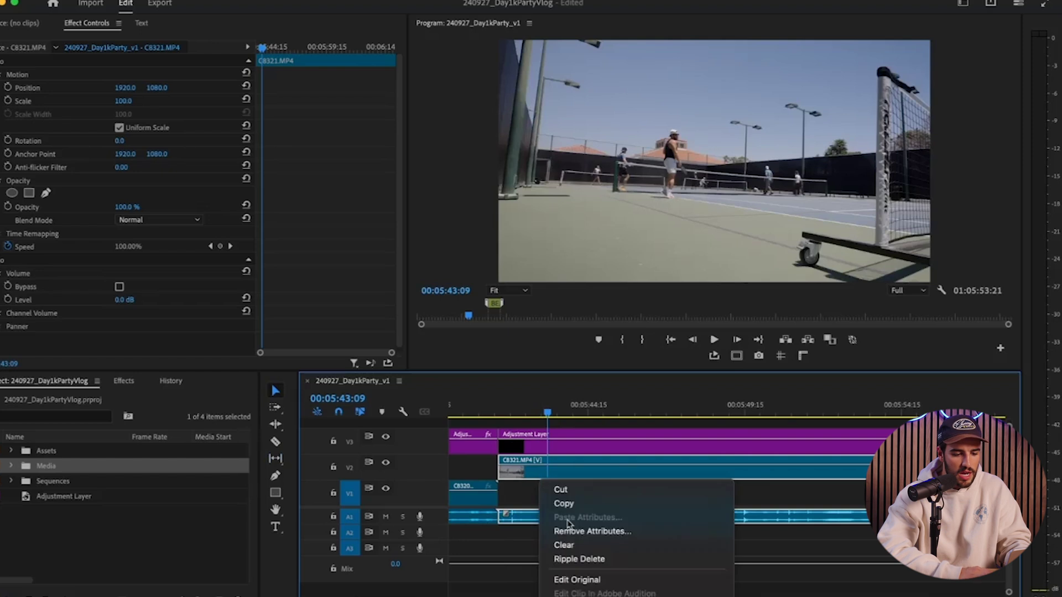
pyautogui.click(565, 392)
pyautogui.press('-')
pyautogui.press('-')
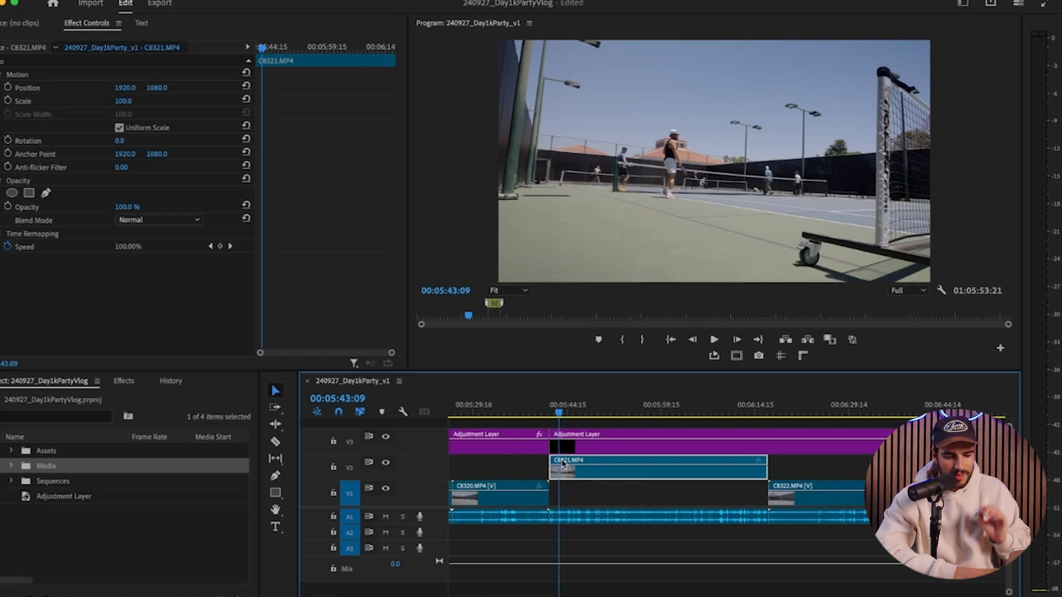
pyautogui.moveTo(578, 479); pyautogui.dragTo(578, 502)
pyautogui.press('-')
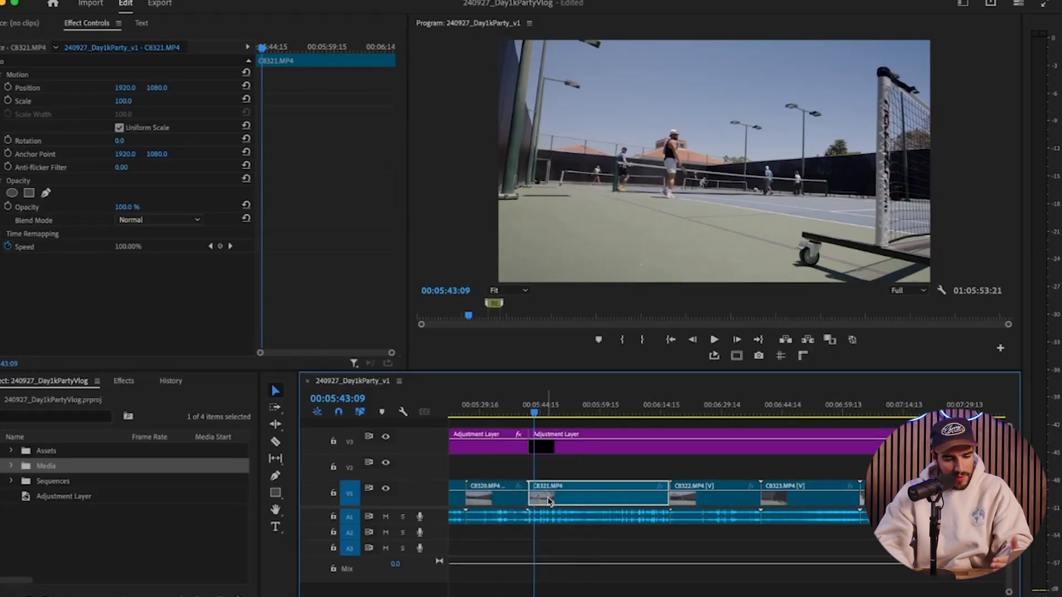
pyautogui.moveTo(534, 412); pyautogui.dragTo(561, 416)
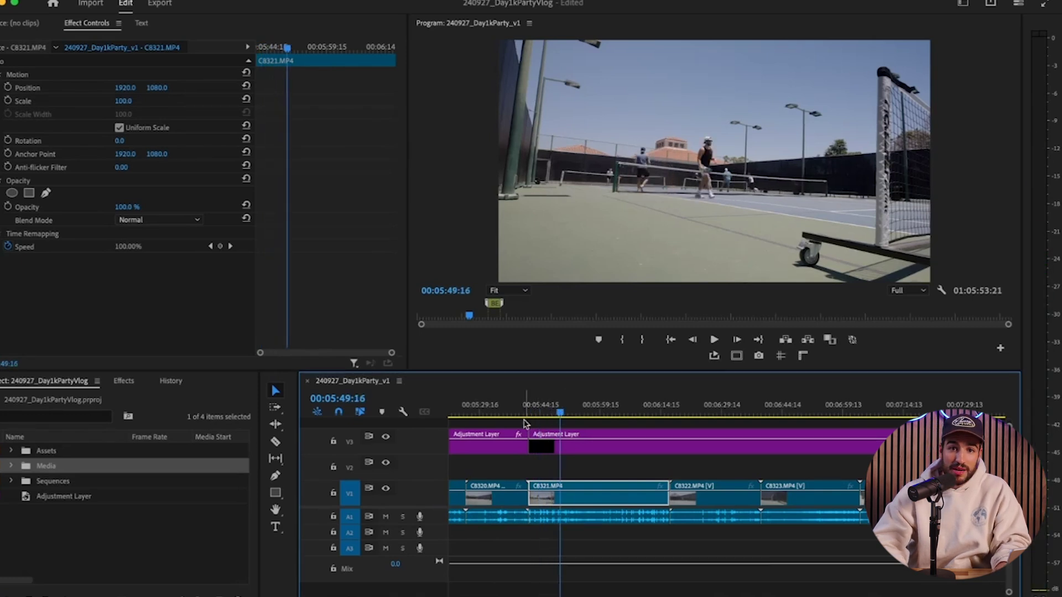
# Review the tennis footage and ripple-trim C8321's tail at the playhead
pyautogui.press('space')
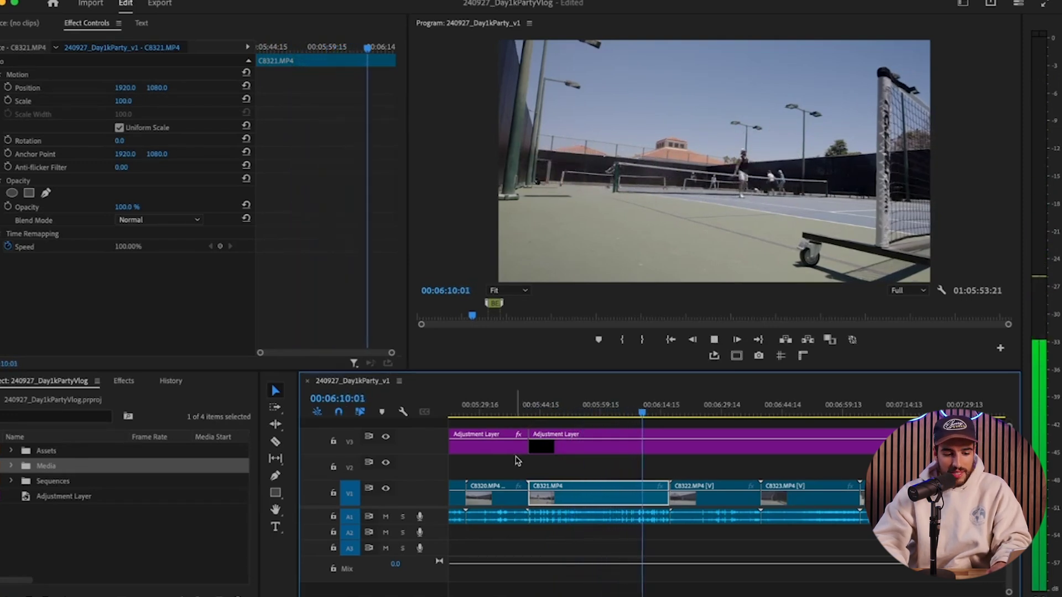
pyautogui.press('space')
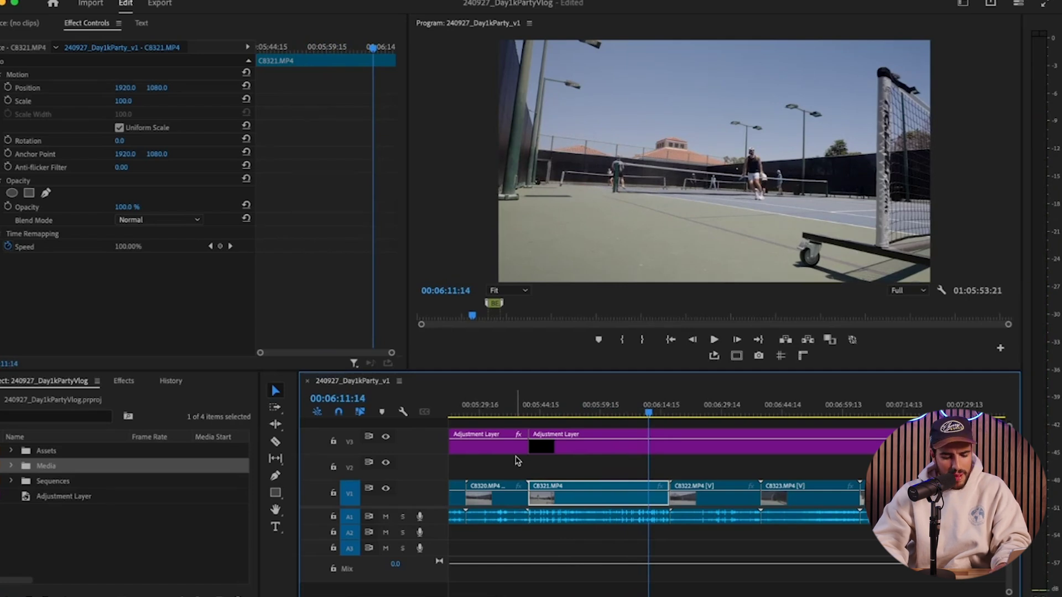
pyautogui.press('j')
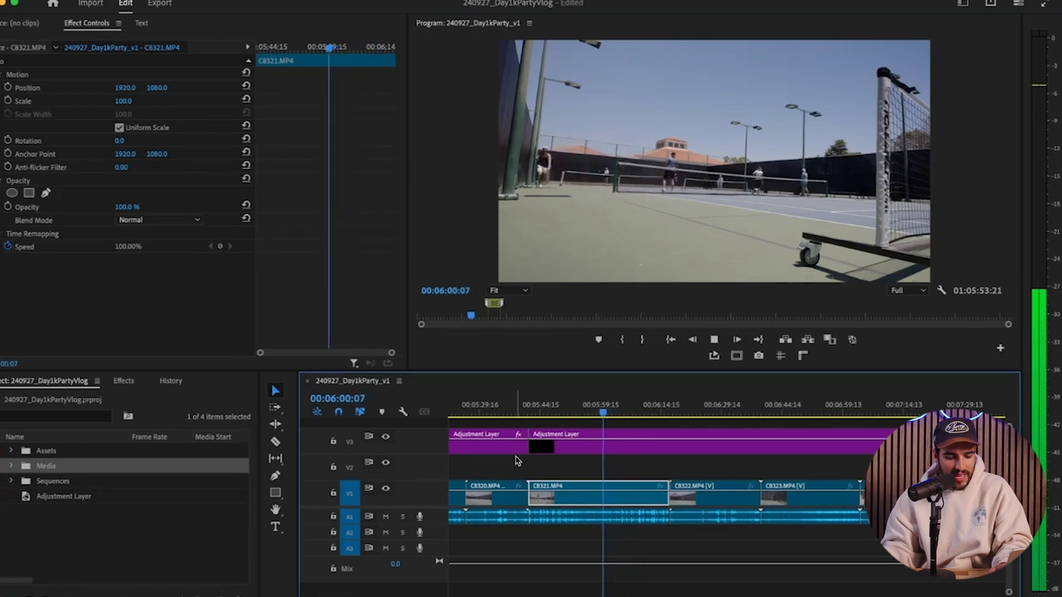
pyautogui.press('Left')
pyautogui.press('Left')
pyautogui.press('Left')
pyautogui.press('Left')
pyautogui.press('Left')
pyautogui.press('Left')
pyautogui.press('Left')
pyautogui.press('Left')
pyautogui.press('l')
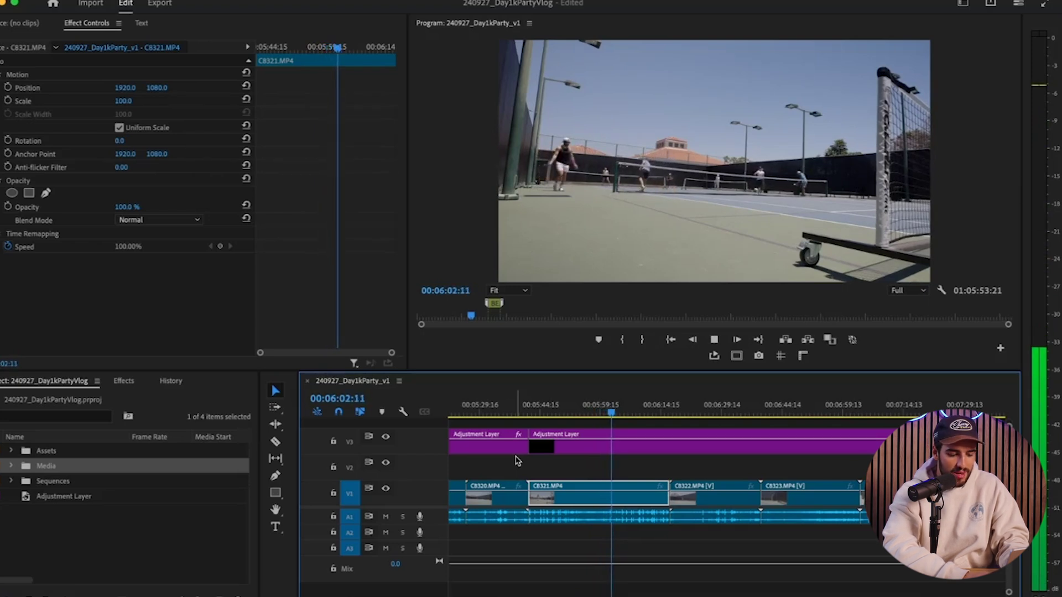
pyautogui.press('w')
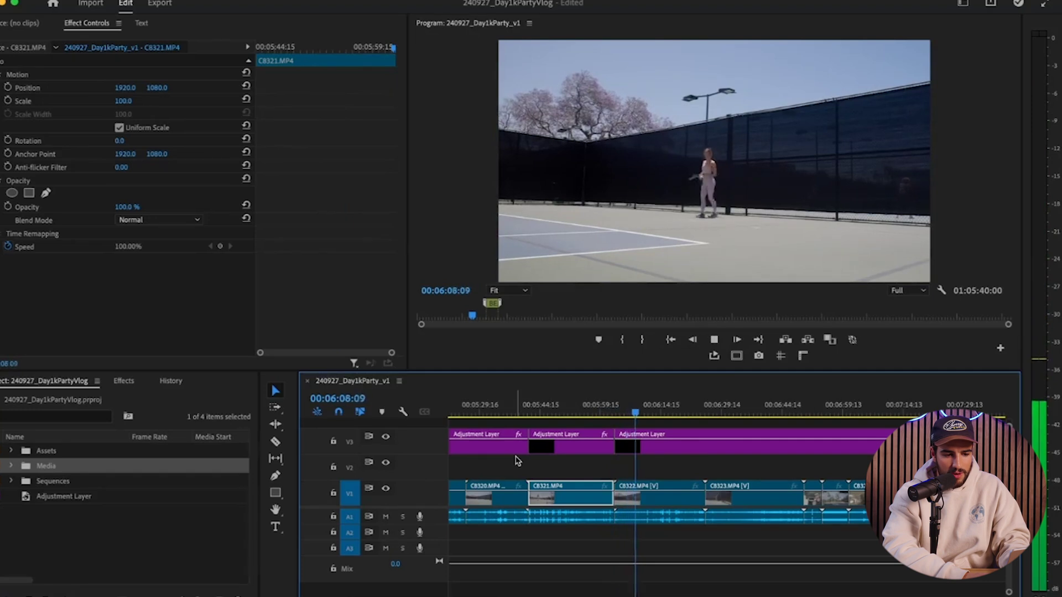
# Ripple-trim C8322's head and tail at the playhead so later clips close the gap
pyautogui.press('space')
pyautogui.press('q')
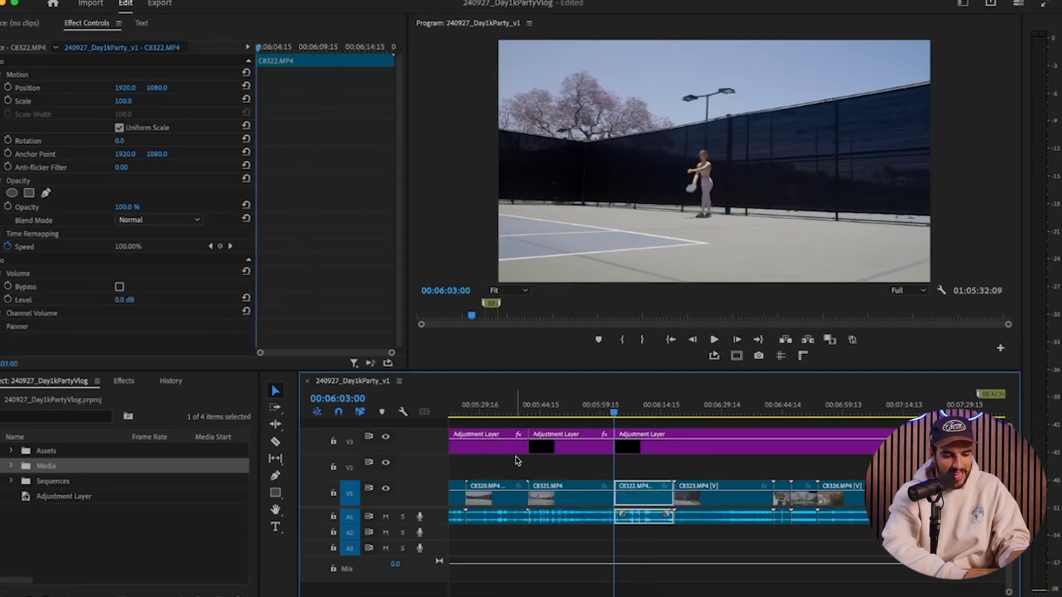
pyautogui.press('space')
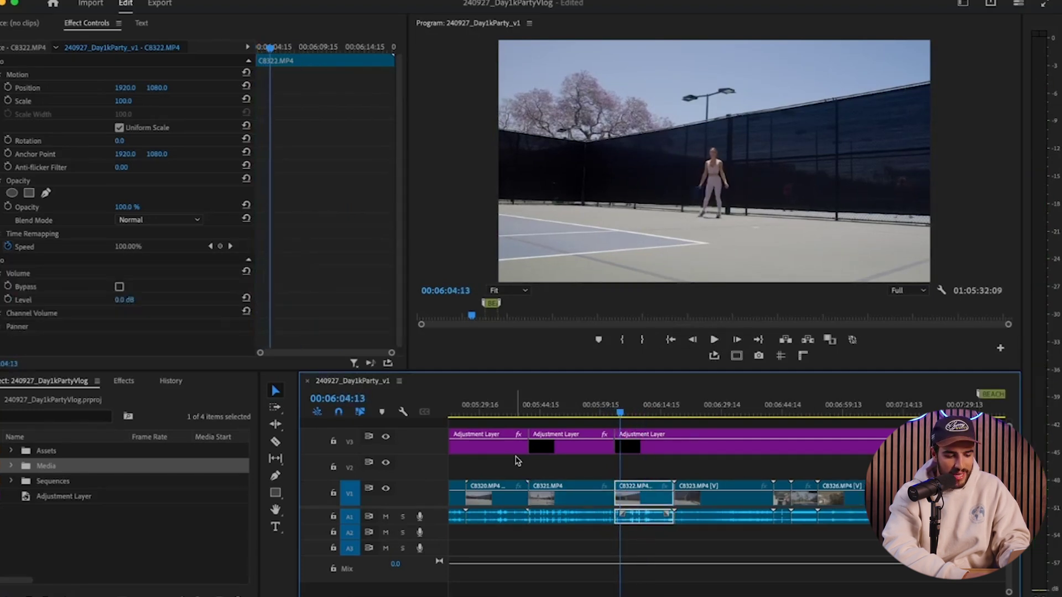
pyautogui.press('w')
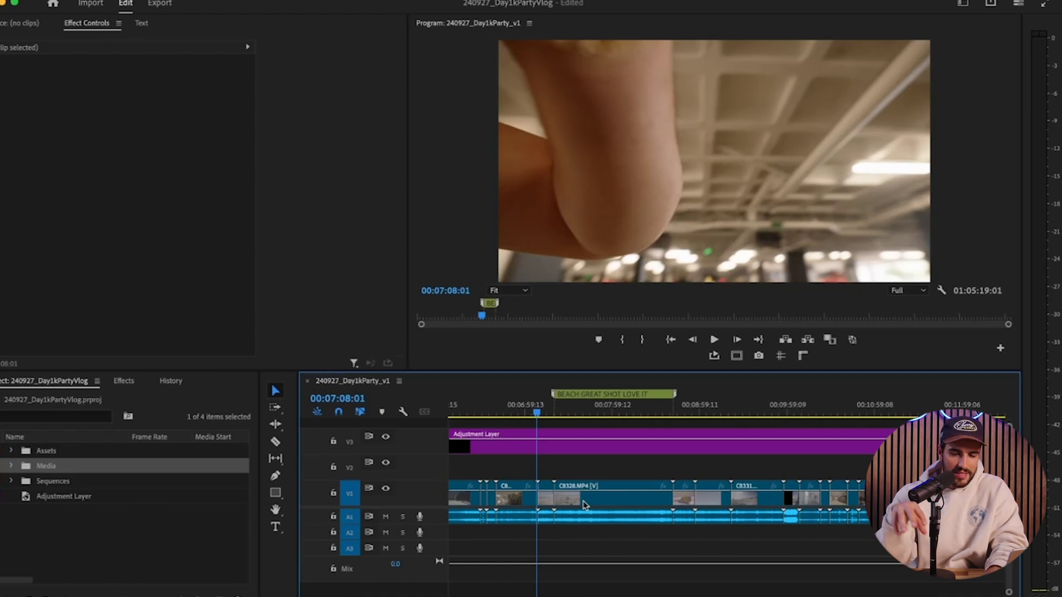
# Select parking-garage clip C8326 and twice try a split at the playhead, undoing each one
pyautogui.scroll(-6, 583, 505)
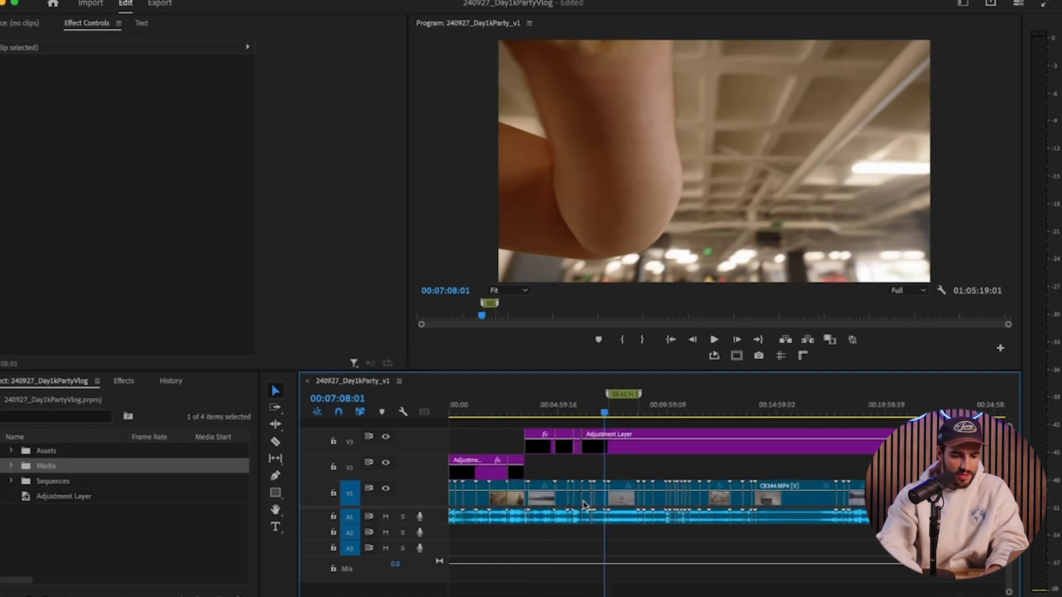
pyautogui.scroll(-4, 584, 505)
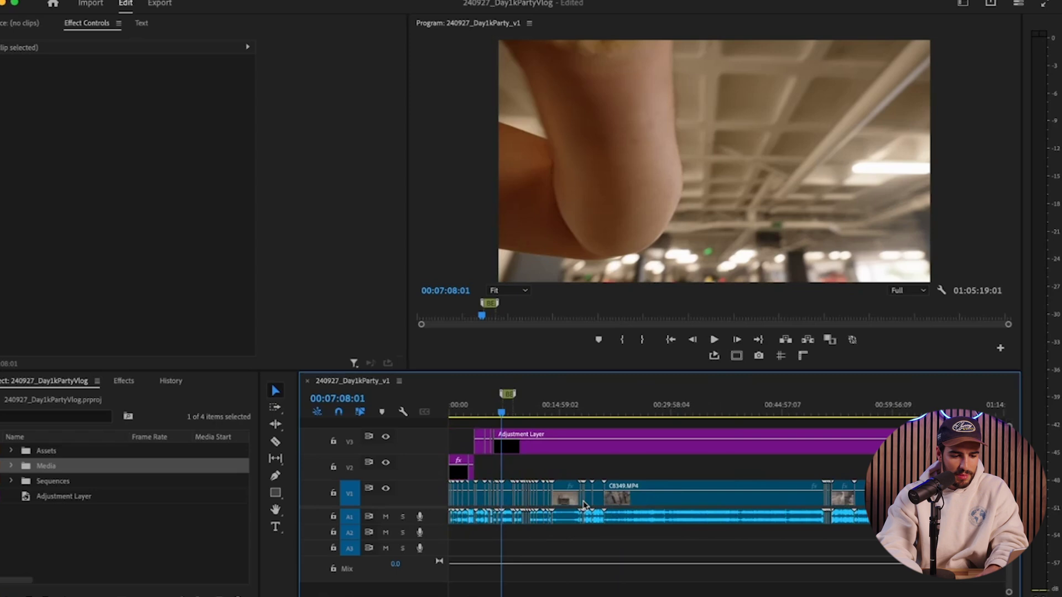
pyautogui.scroll(10, 583, 505)
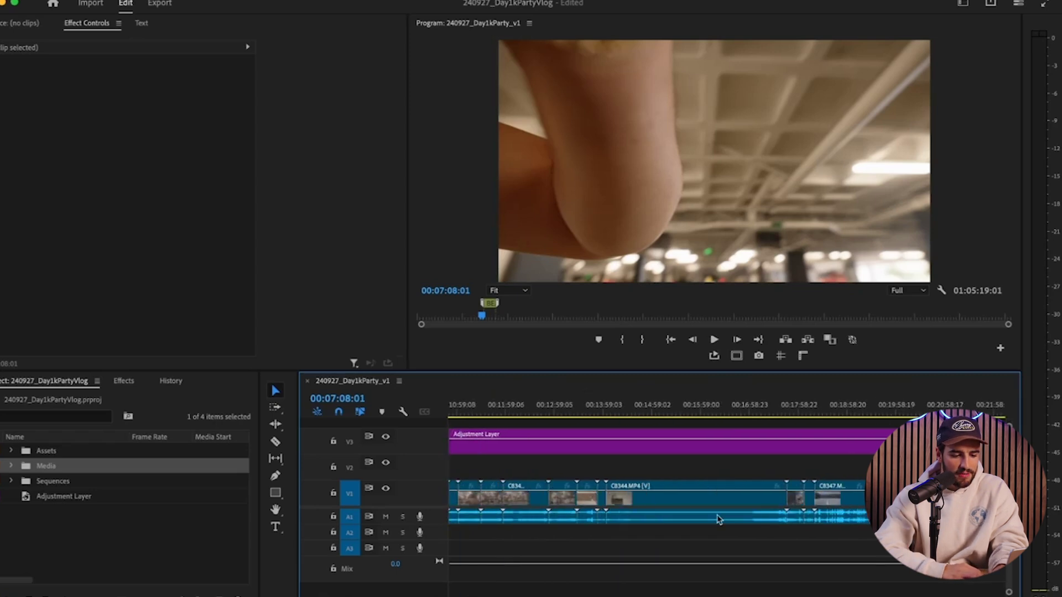
pyautogui.click(698, 492)
pyautogui.scroll(3, 695, 436)
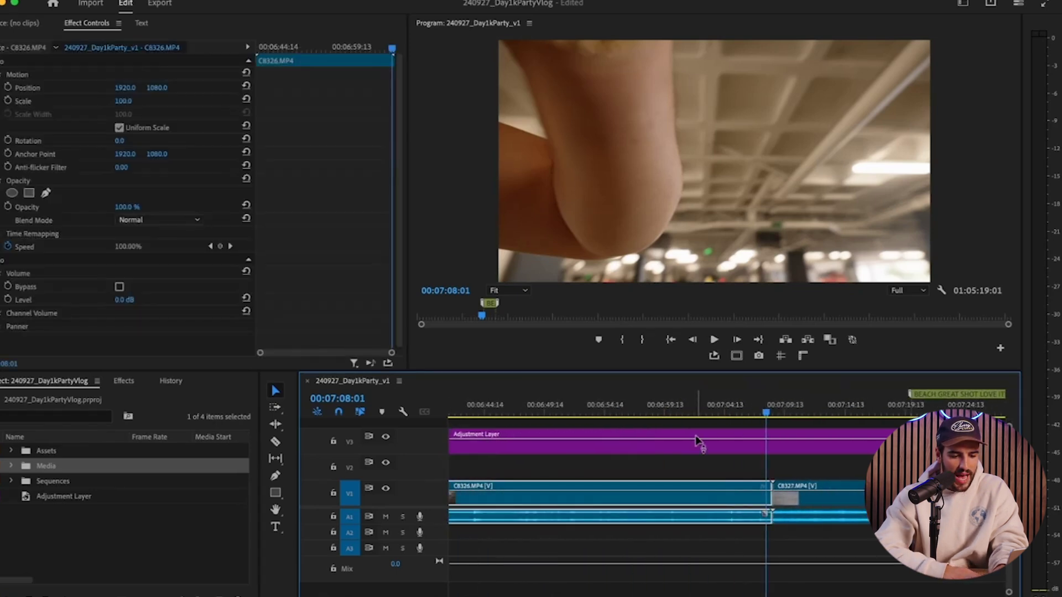
pyautogui.hotkey('ctrl', 'k')
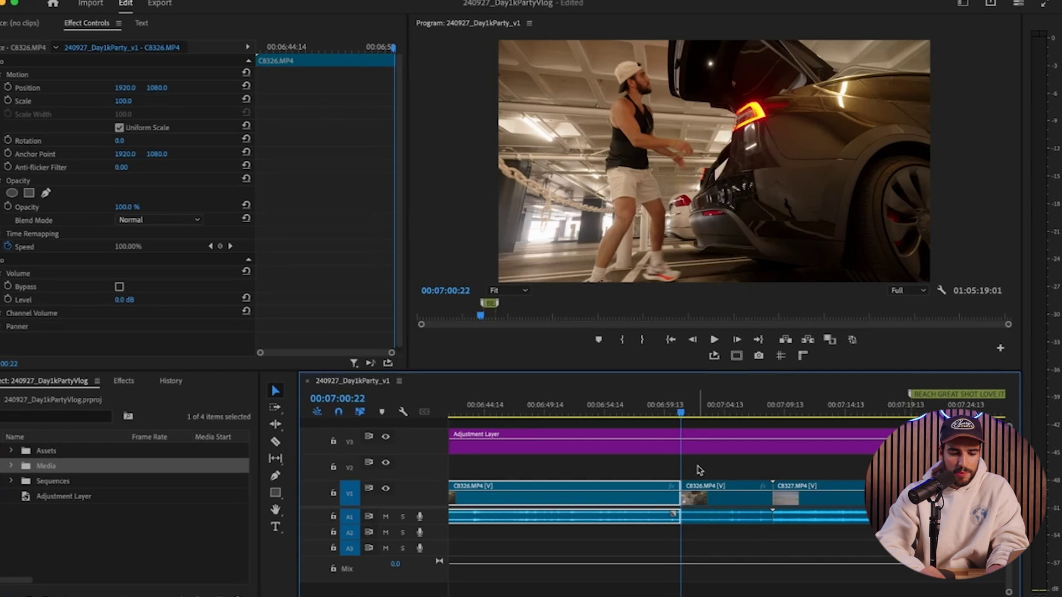
pyautogui.hotkey('ctrl', 'z')
pyautogui.hotkey('ctrl', 'k')
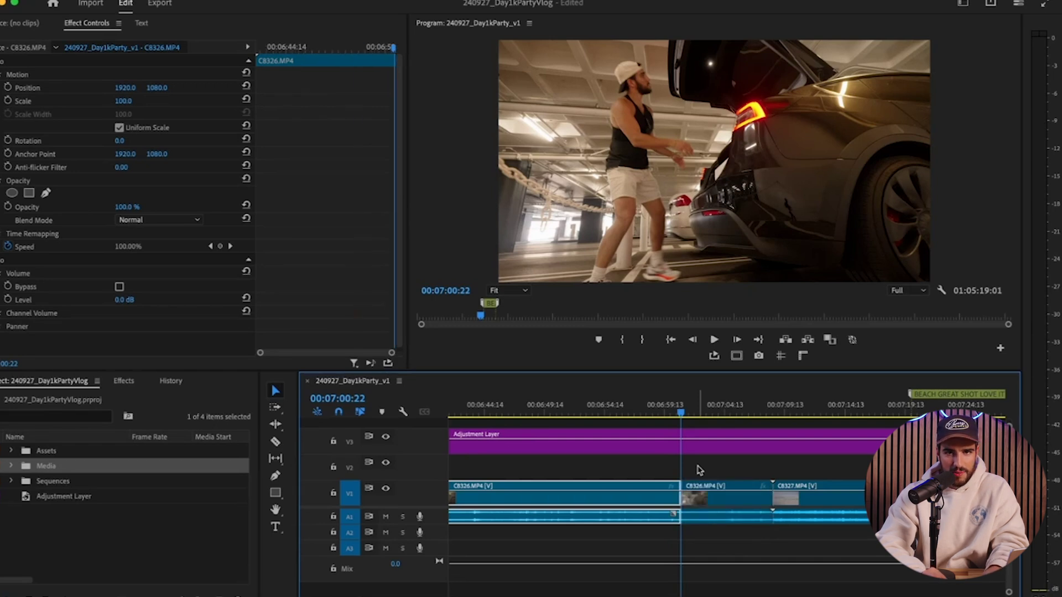
pyautogui.hotkey('ctrl', 'z')
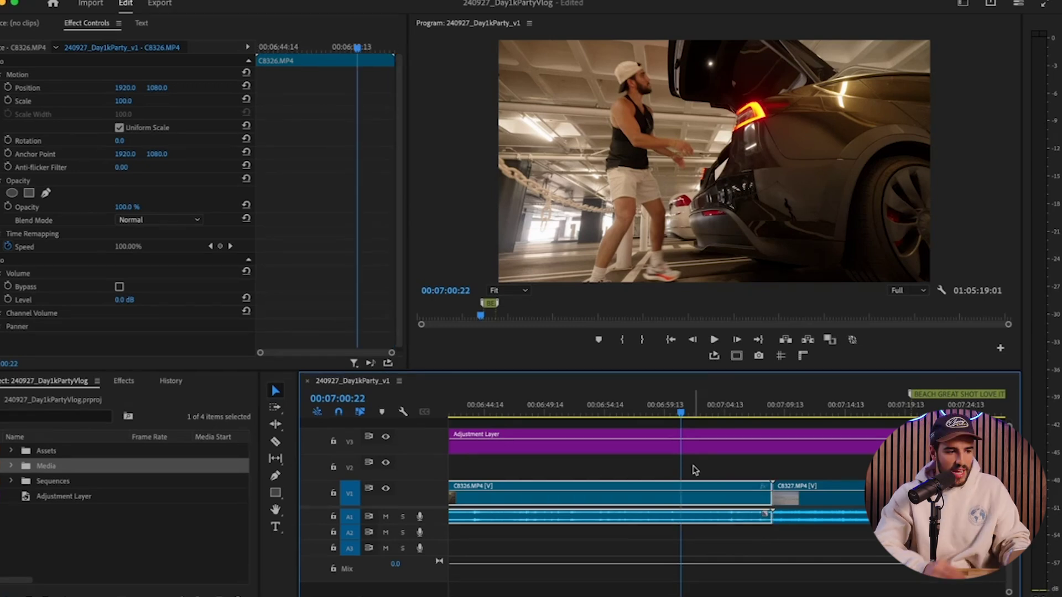
# Split the V3 adjustment layer at 00:06:52:02 and open the Edit menu
pyautogui.press('-')
pyautogui.click(757, 484)
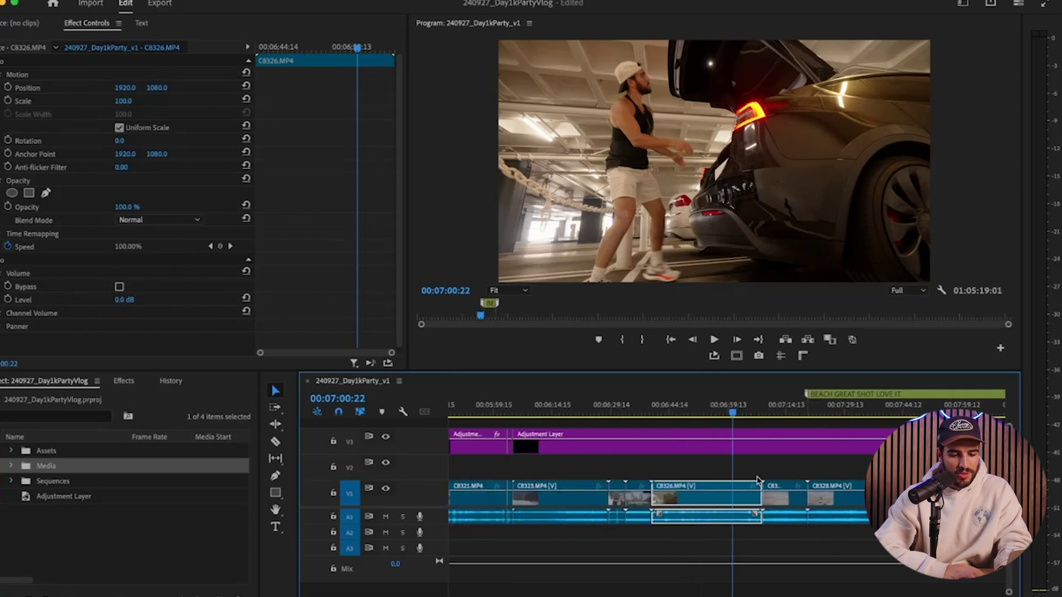
pyautogui.click(741, 442)
pyautogui.moveTo(710, 419); pyautogui.dragTo(699, 419)
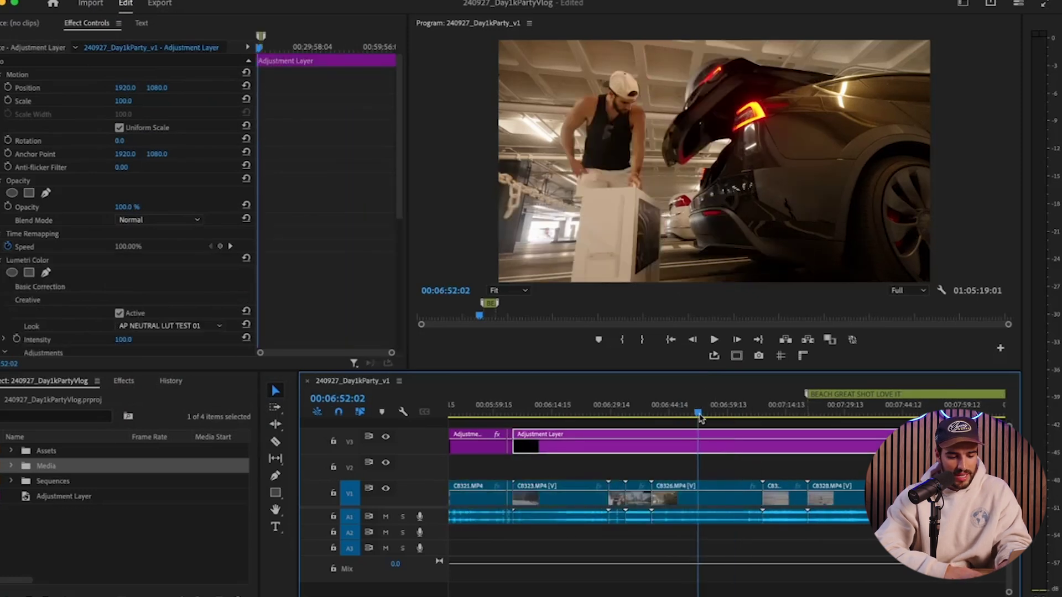
pyautogui.hotkey('ctrl', 'k')
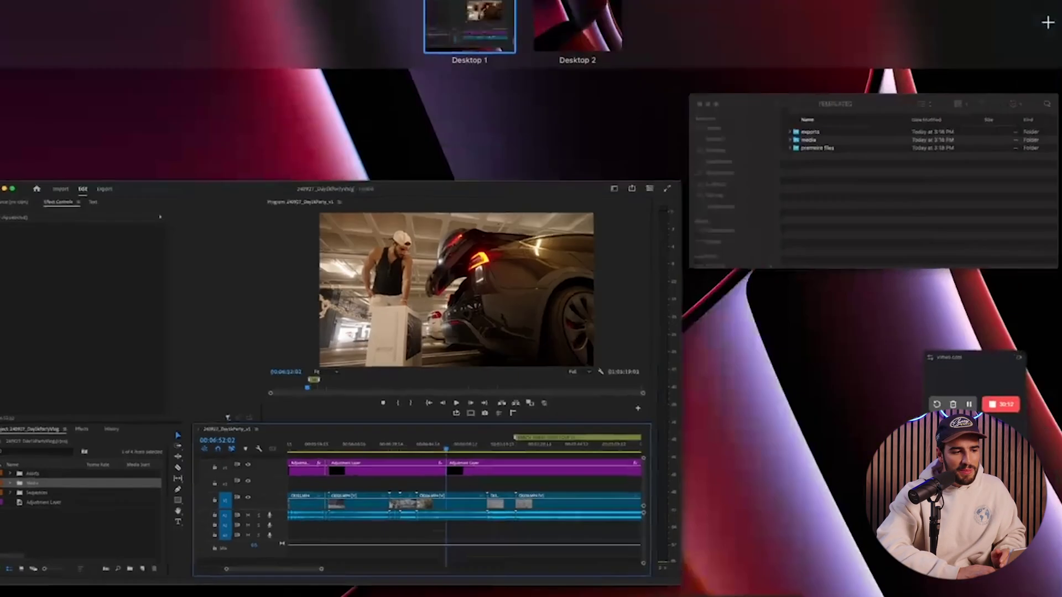
pyautogui.click(77, 0)
pyautogui.moveTo(111, 0)
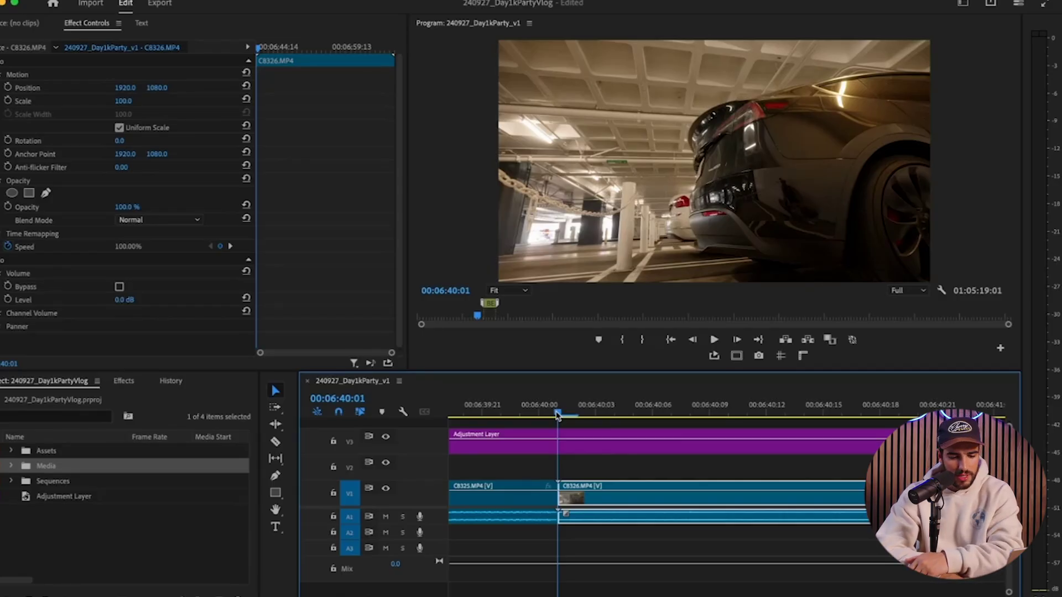
# Replay the C8325-to-C8326 cut from 00:06:40:01 several times to check its timing
pyautogui.press('Right')
pyautogui.press('Right')
pyautogui.press('Right')
pyautogui.press('Right')
pyautogui.press('Right')
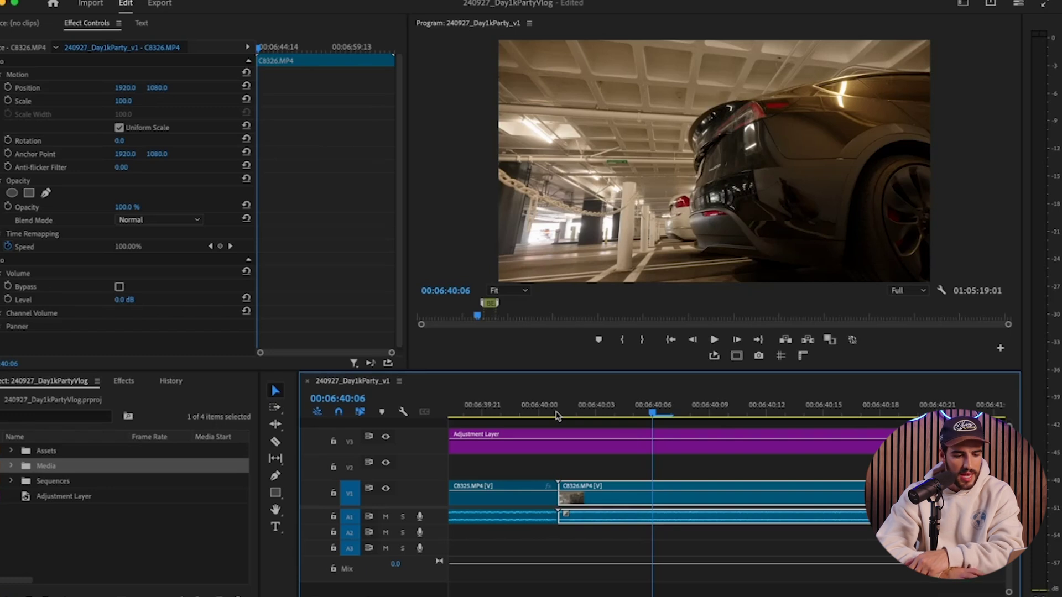
pyautogui.click(557, 416)
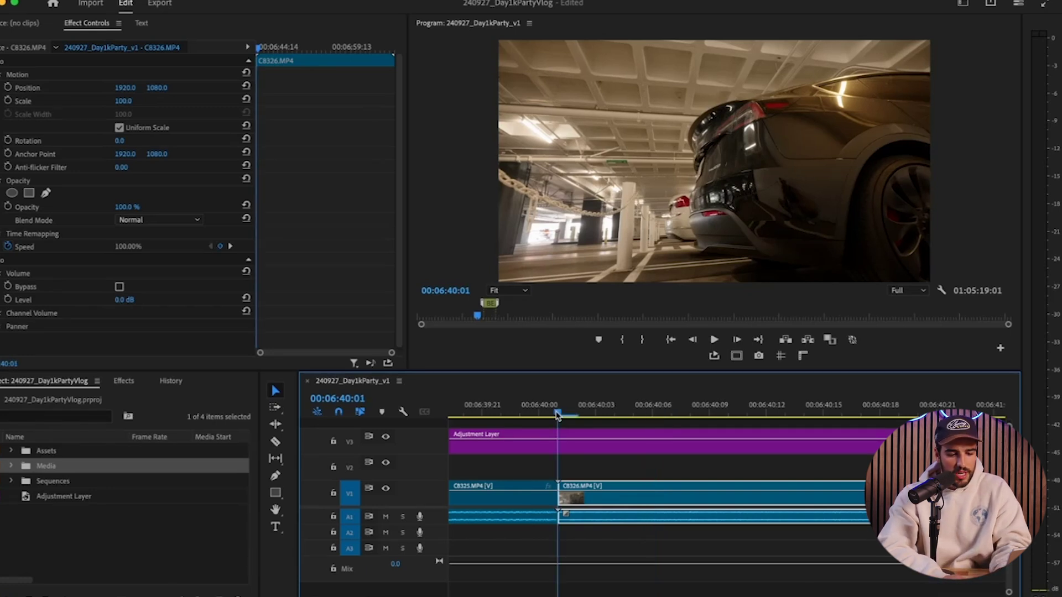
pyautogui.press('space')
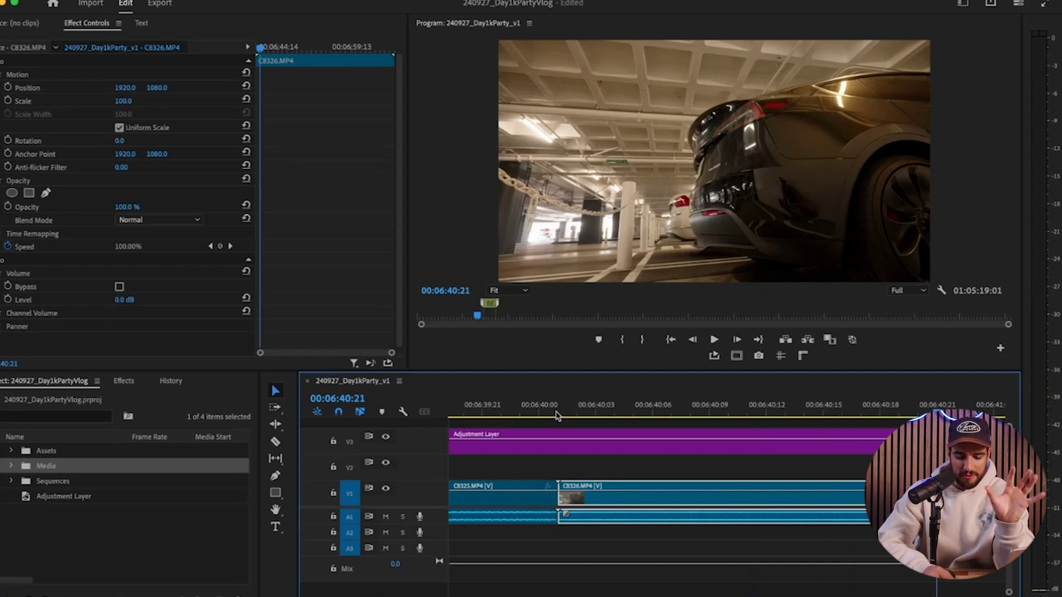
pyautogui.press('space')
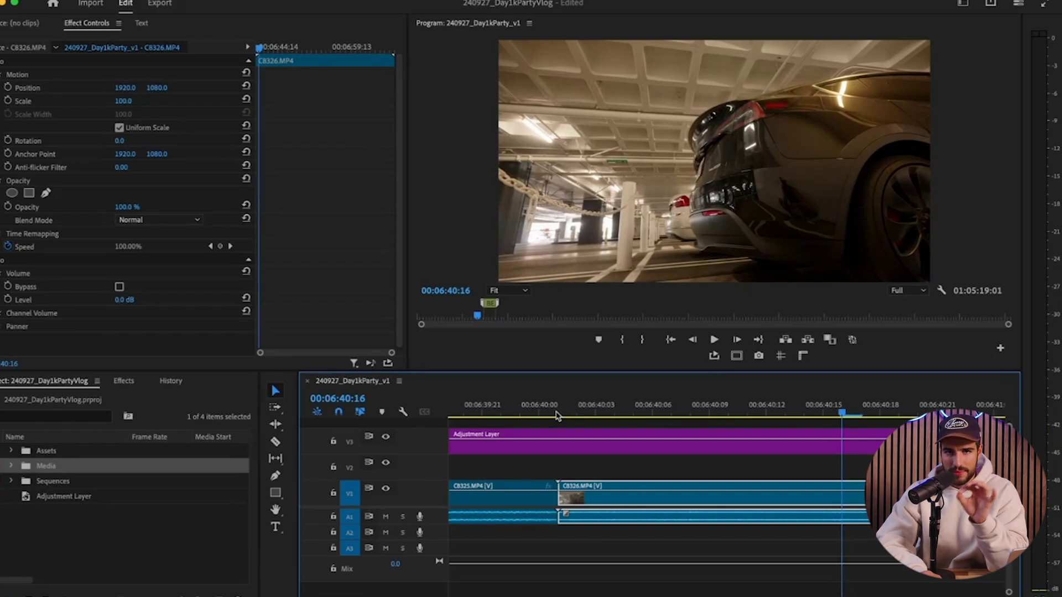
pyautogui.scroll(-5, 557, 416)
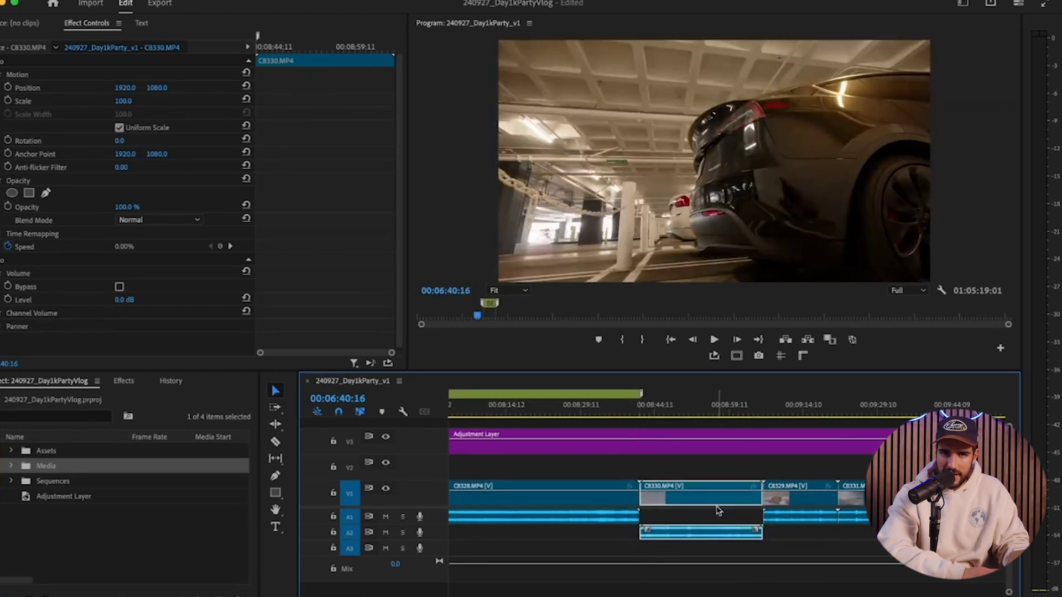
# Drag C8329 ahead of C8330 on V1 so it plays right after C8328
pyautogui.scroll(-3, 711, 506)
pyautogui.scroll(4, 705, 511)
pyautogui.moveTo(701, 523); pyautogui.dragTo(701, 523)
pyautogui.scroll(2, 843, 487)
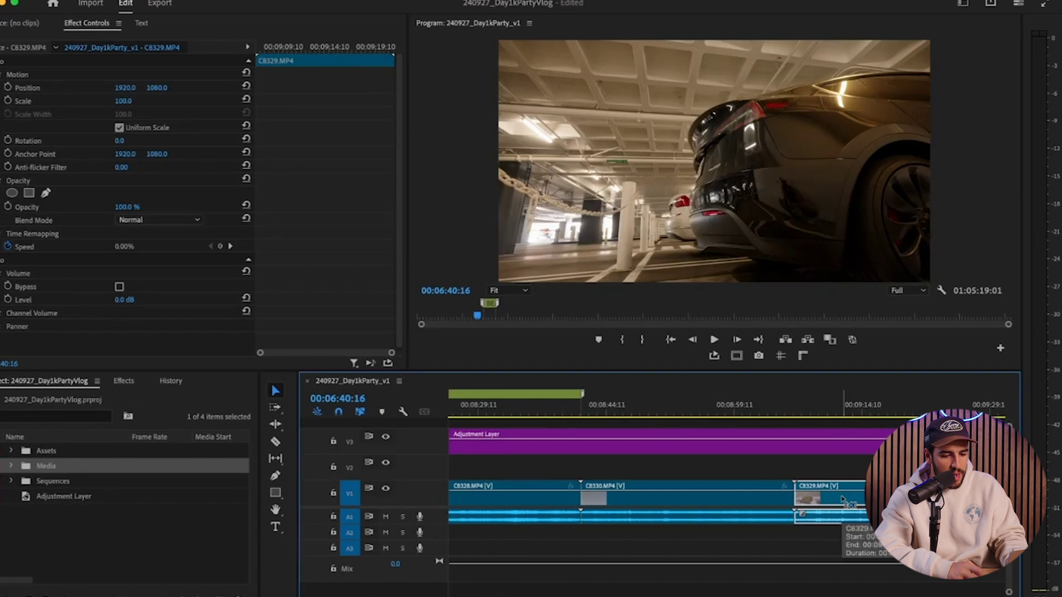
pyautogui.moveTo(844, 500); pyautogui.dragTo(636, 501)
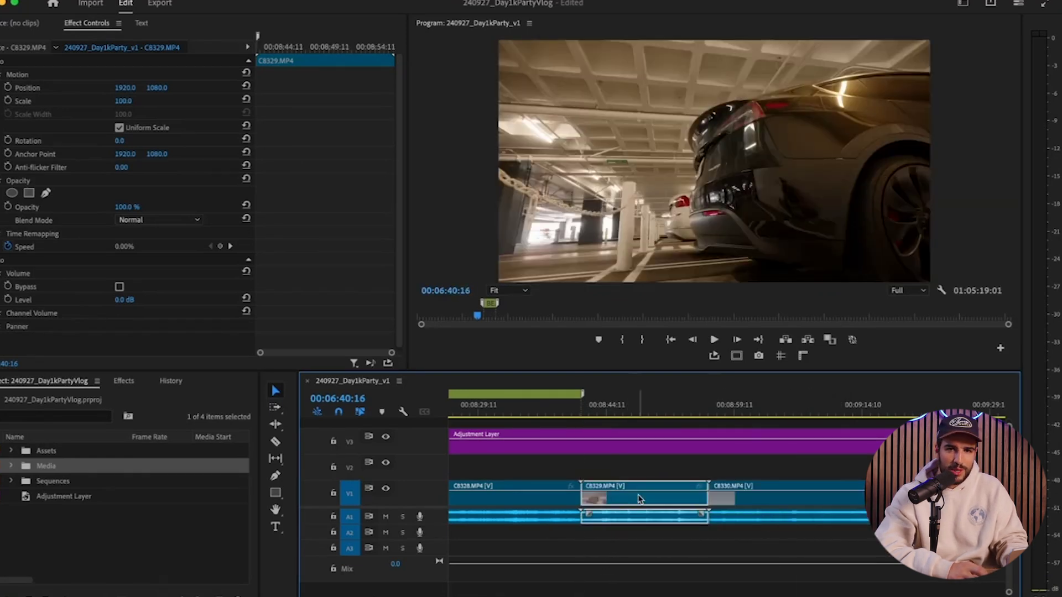